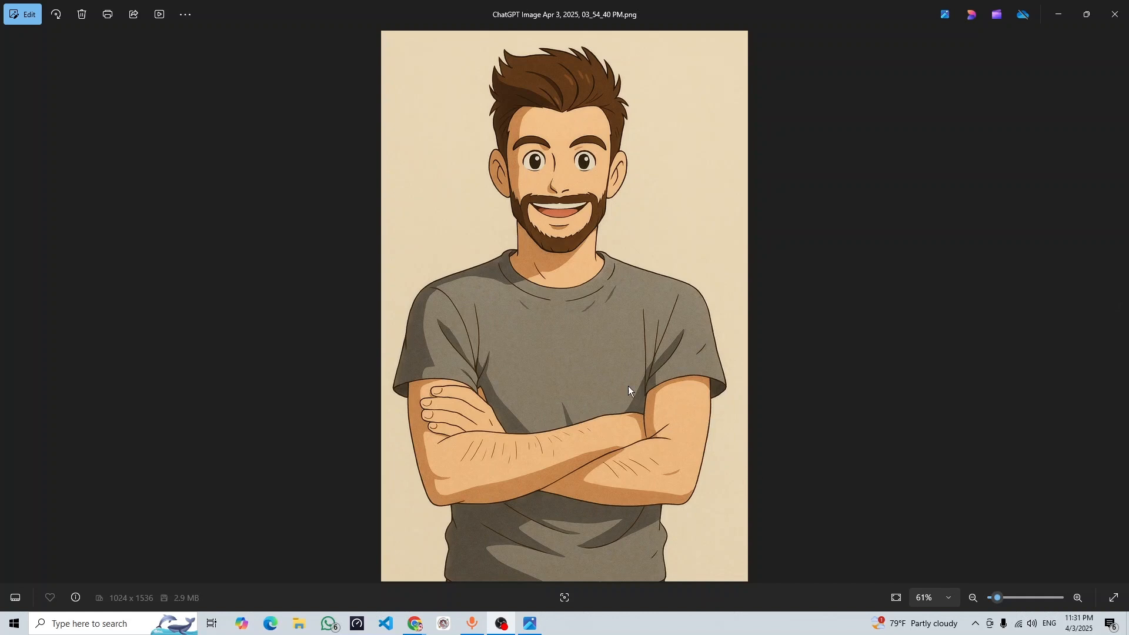
Switch from the image viewer to Chrome, search for "chat-gpt" and open the ChatGPT website
left_click(1058, 15)
left_click(320, 36)
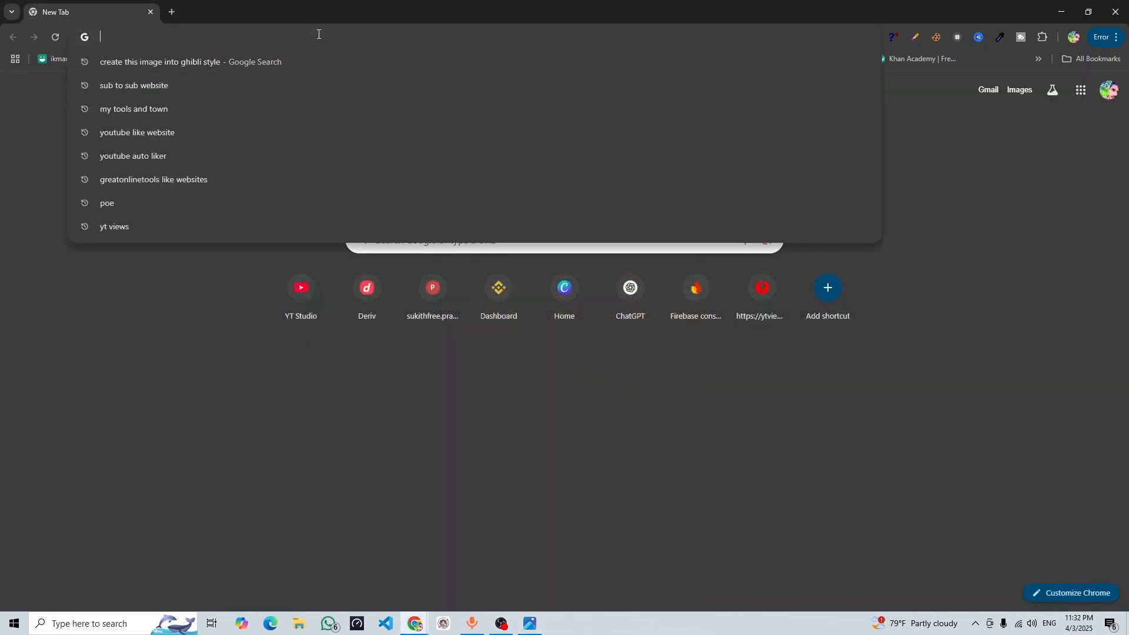
type("chat-gpt.com")
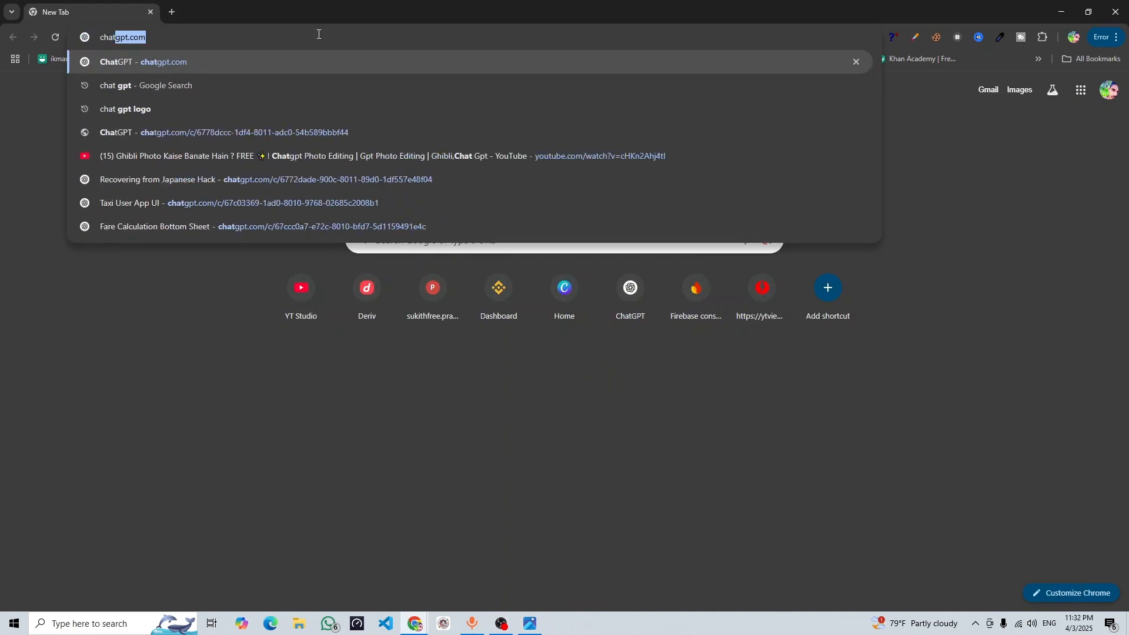
key("Return")
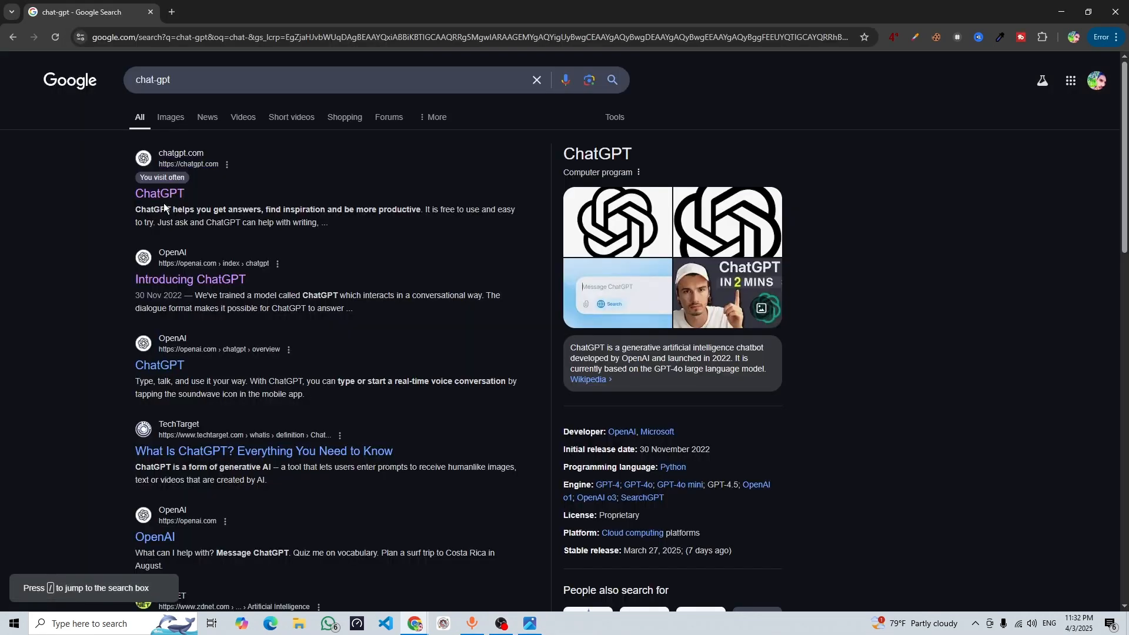
left_click(166, 202)
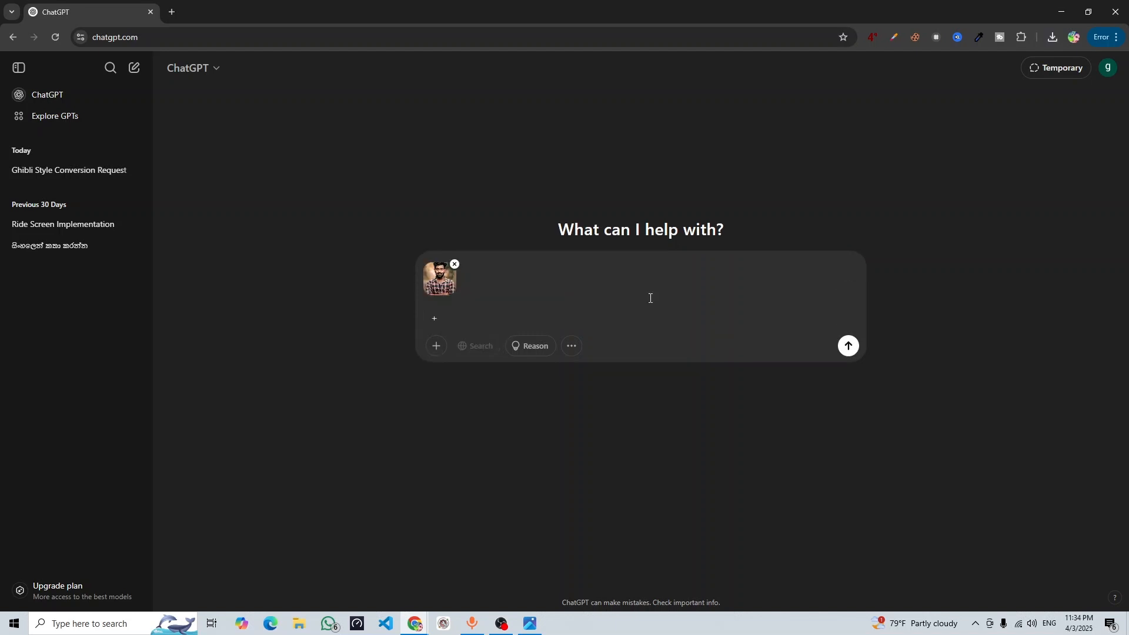
Replace the stray prompt text with "create this image into ghibli style" and submit it with the attached portrait photo
key("BackSpace")
right_click(452, 320)
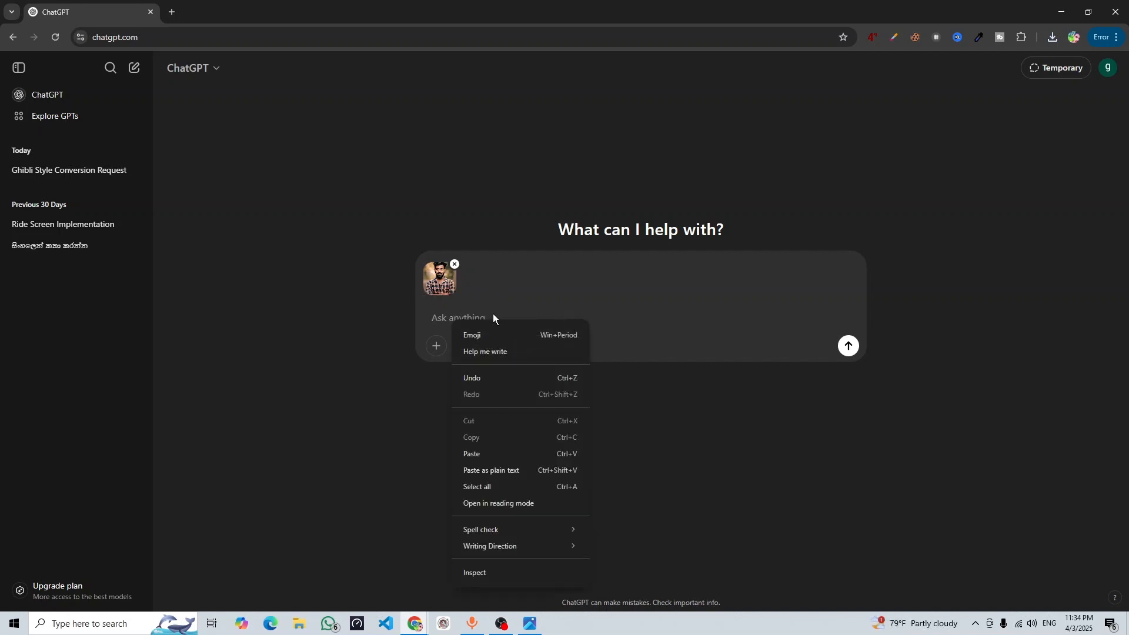
left_click(509, 454)
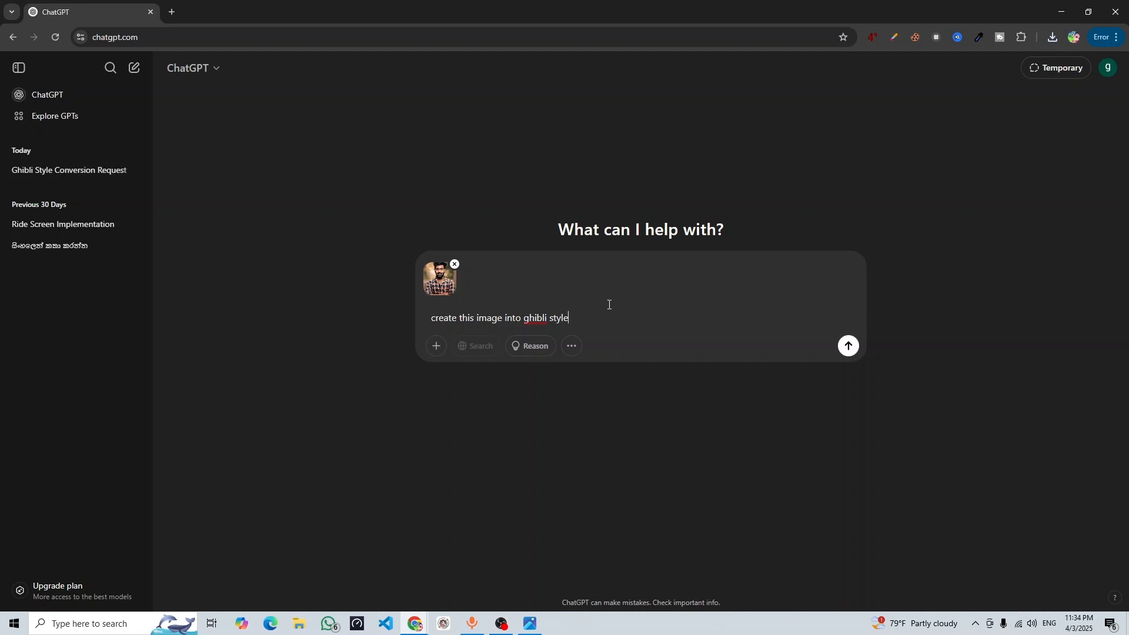
left_click(848, 347)
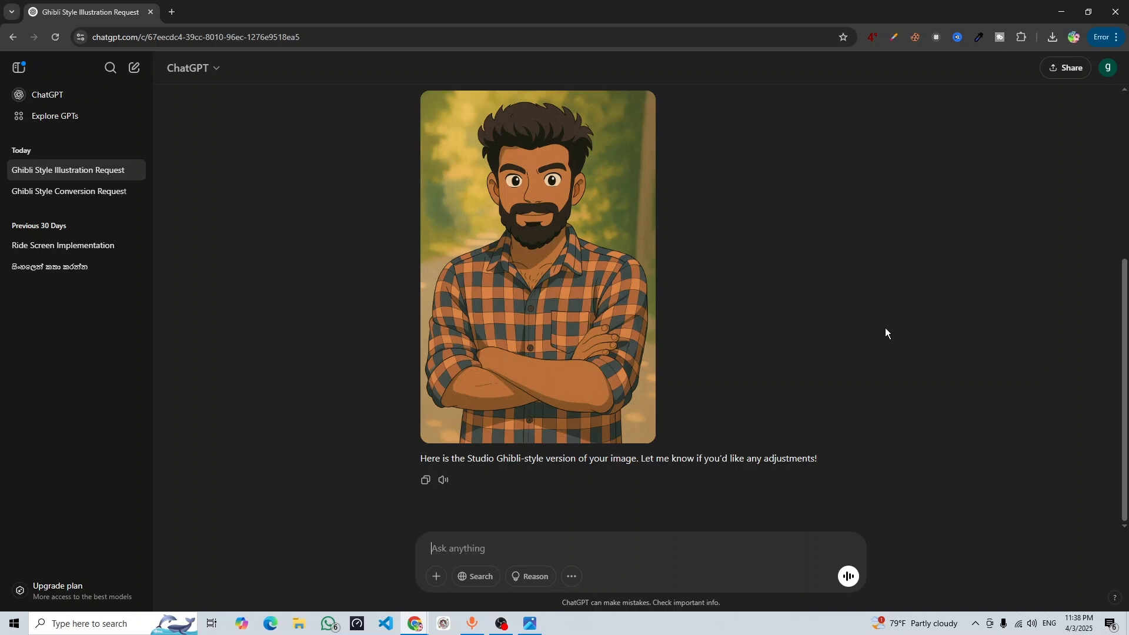
Compare the generated Ghibli-style illustration with the original uploaded photo in the conversation
scroll(894, 337, "up", 5)
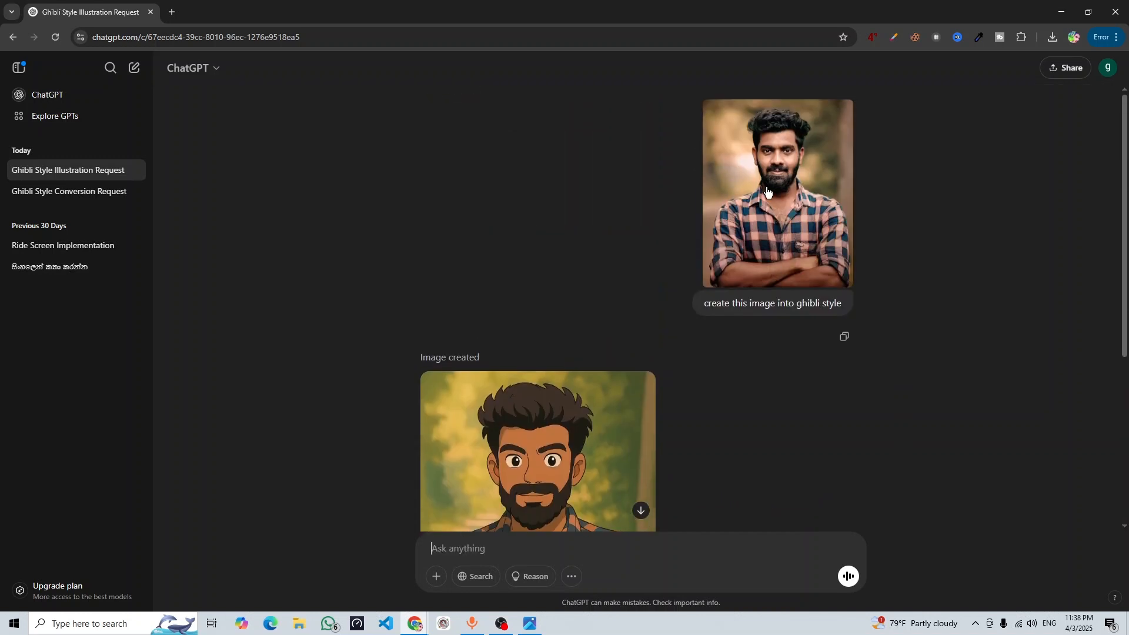
scroll(767, 194, "down", 4)
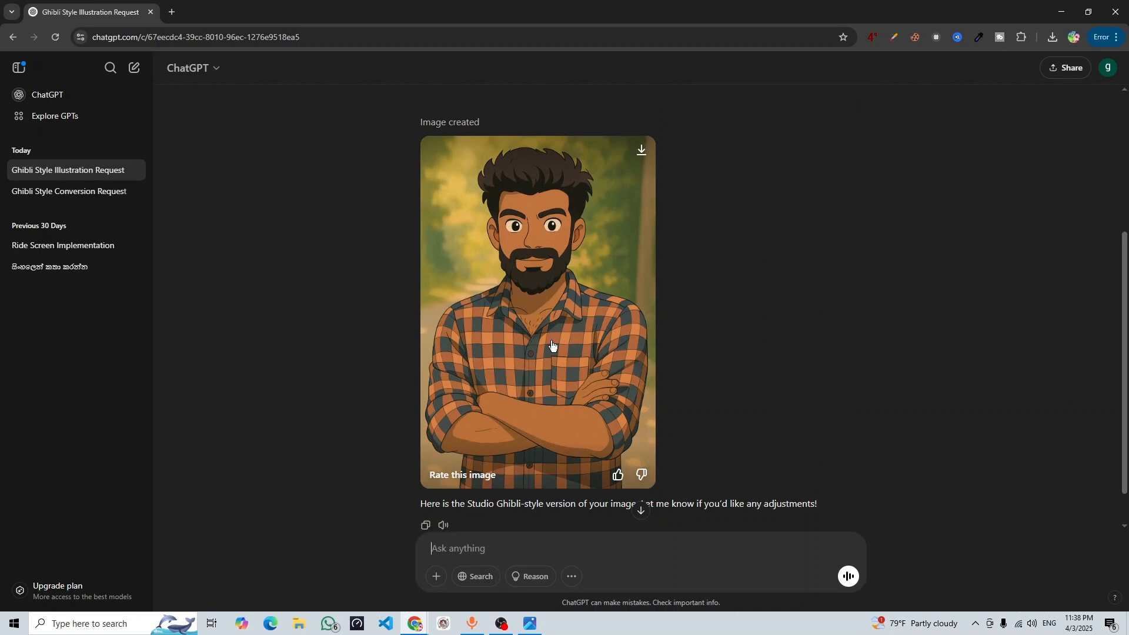
scroll(497, 371, "down", 1)
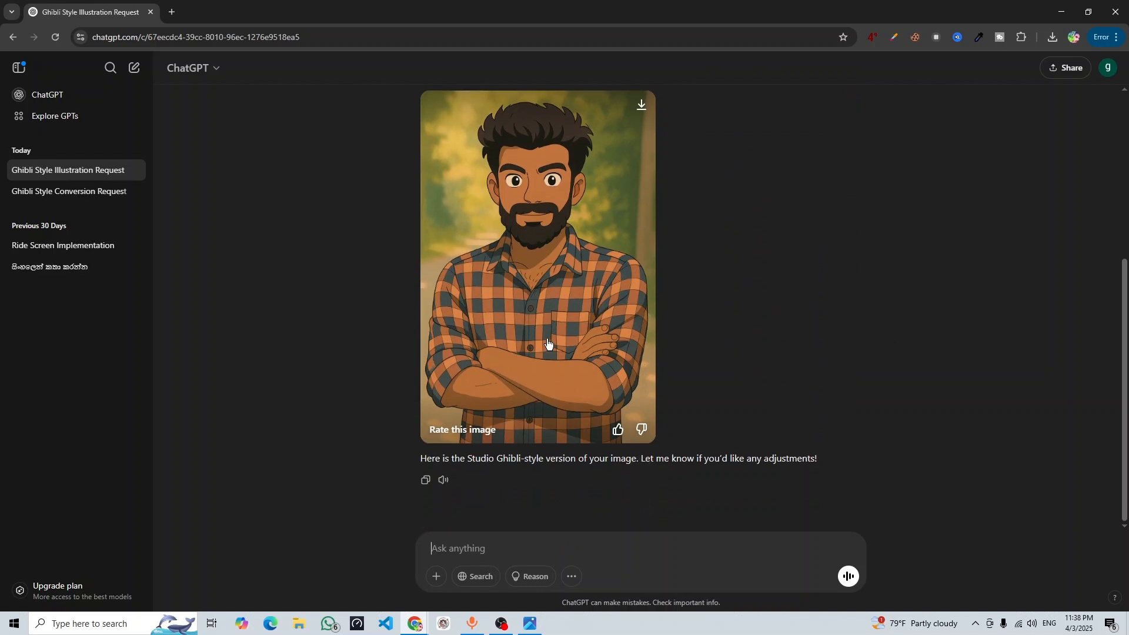
scroll(527, 326, "up", 1)
scroll(556, 241, "up", 4)
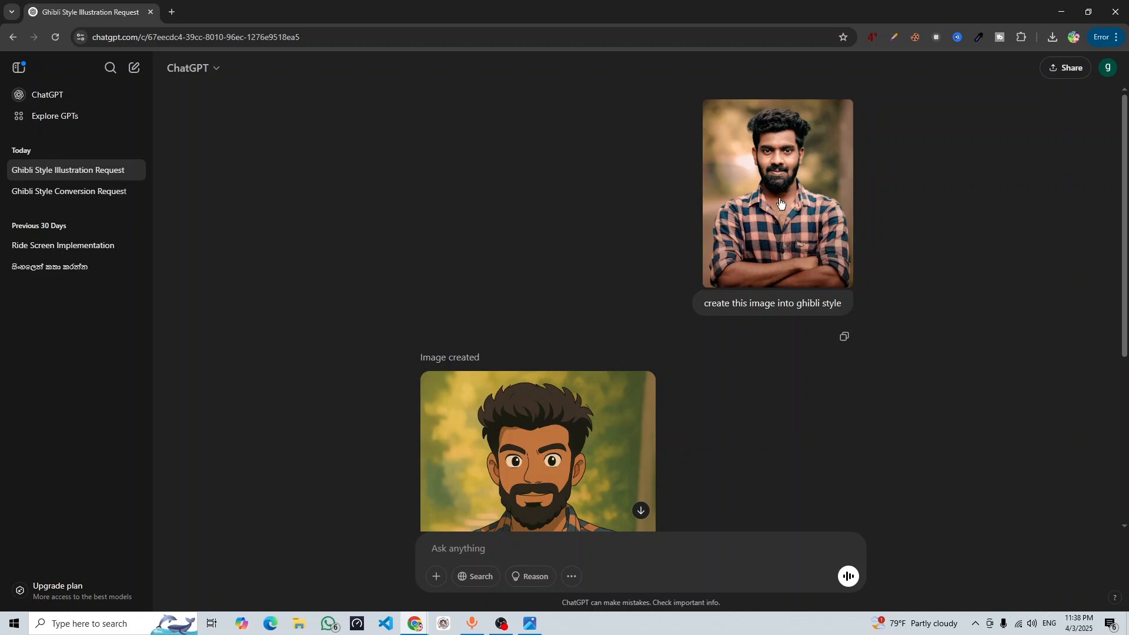
scroll(619, 240, "down", 3)
scroll(721, 318, "up", 2)
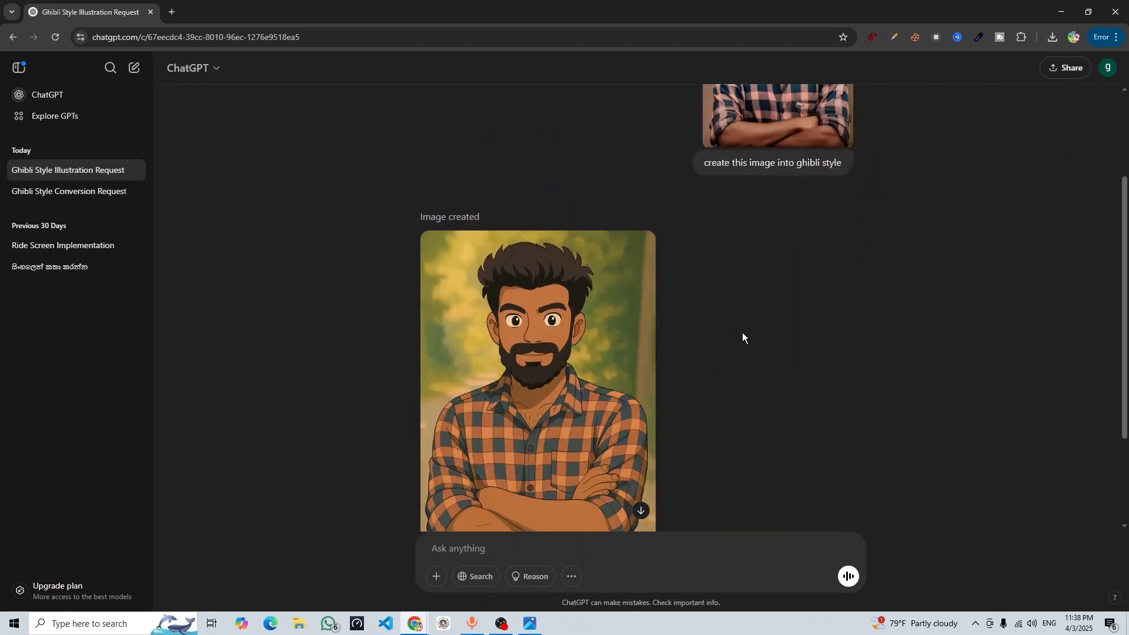
scroll(713, 307, "down", 3)
scroll(765, 320, "up", 1)
scroll(838, 330, "up", 1)
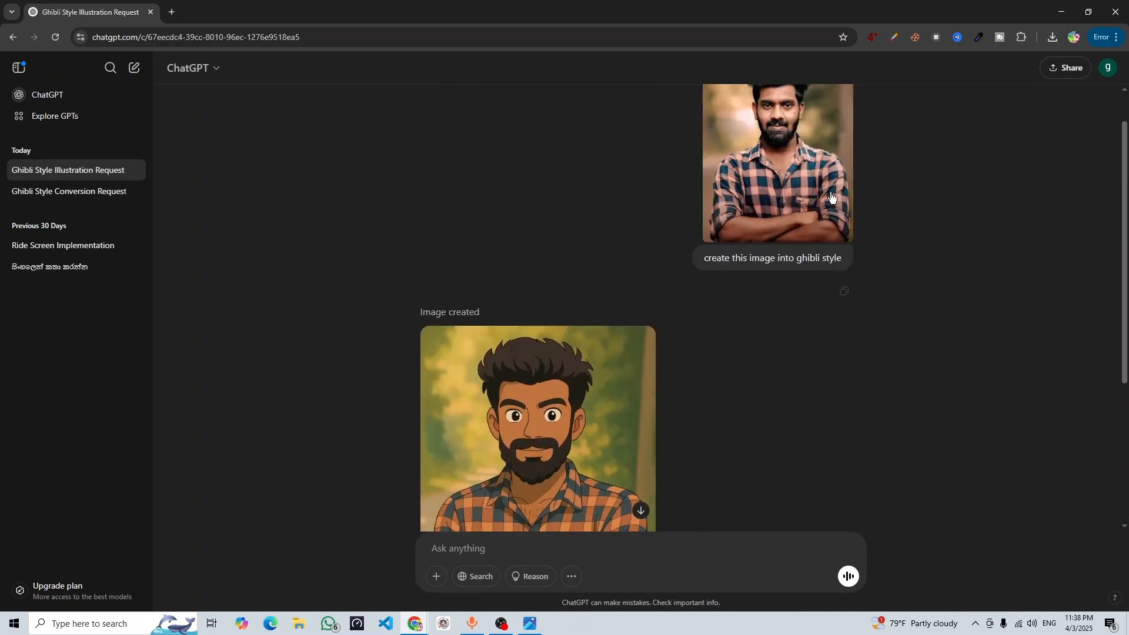
scroll(842, 291, "down", 4)
scroll(802, 297, "up", 4)
scroll(807, 328, "down", 4)
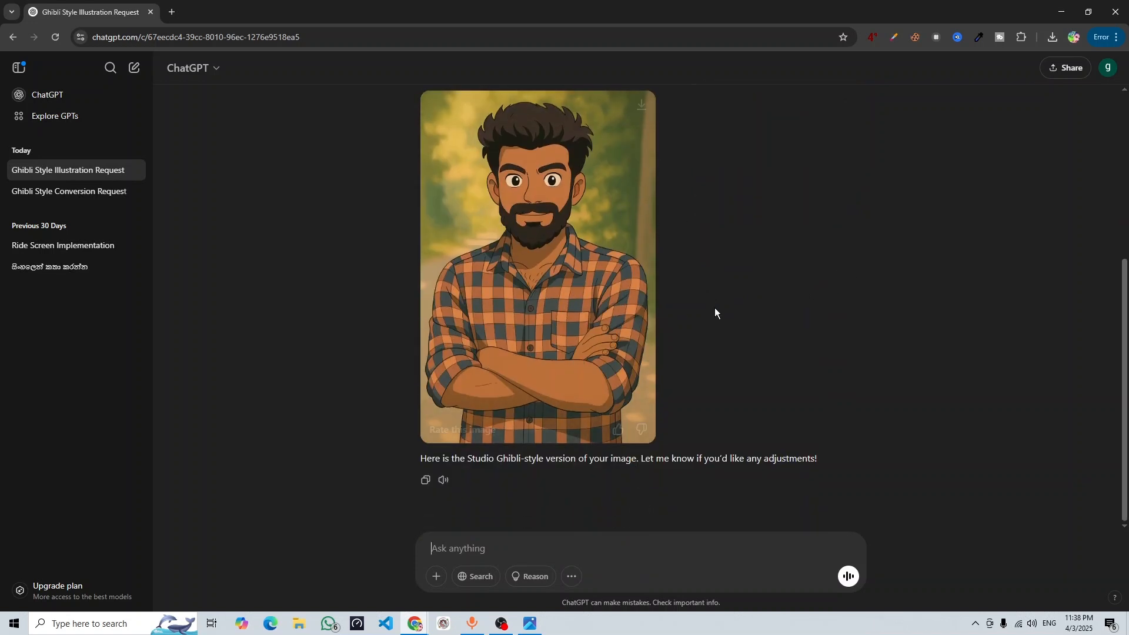
scroll(691, 324, "up", 4)
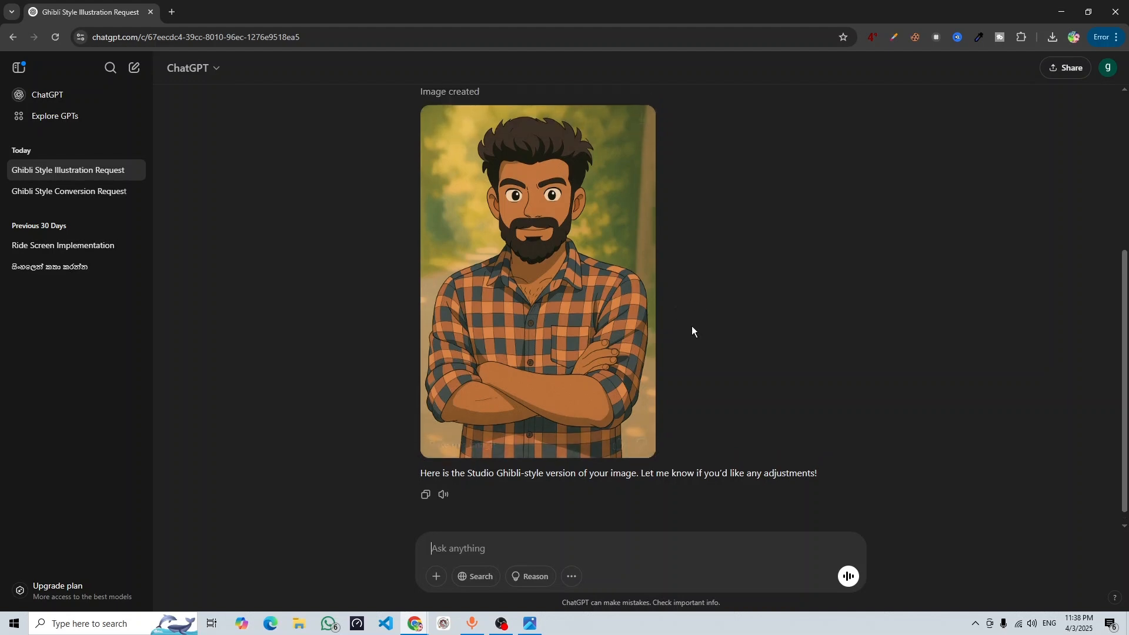
scroll(691, 324, "down", 4)
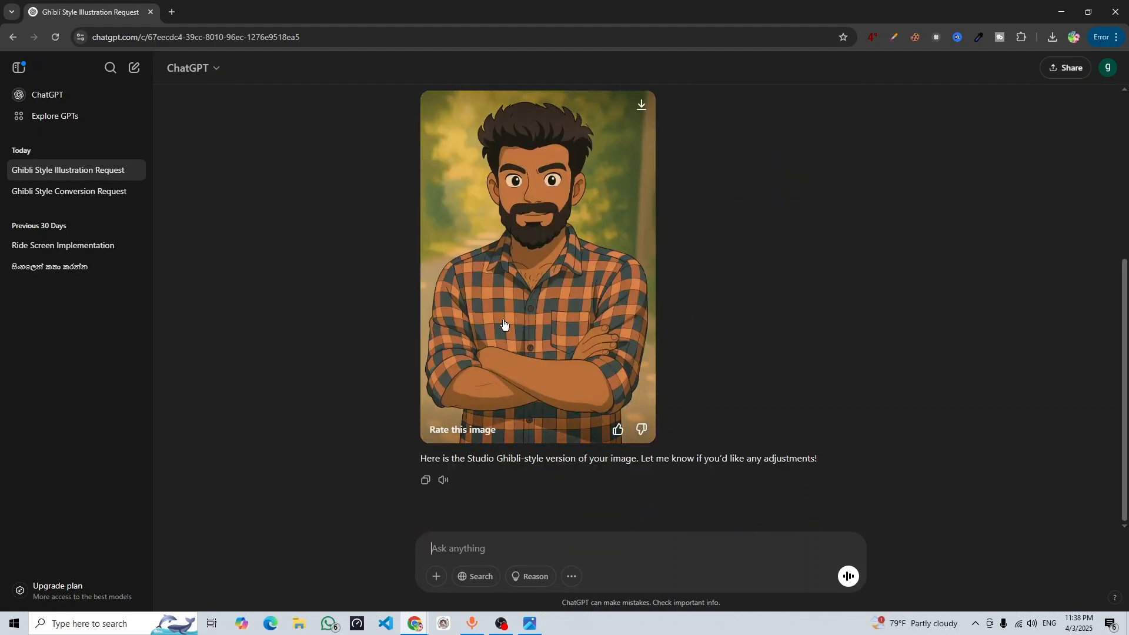
Download the generated Ghibli-style illustration of the man in the checked shirt
scroll(576, 393, "up", 1)
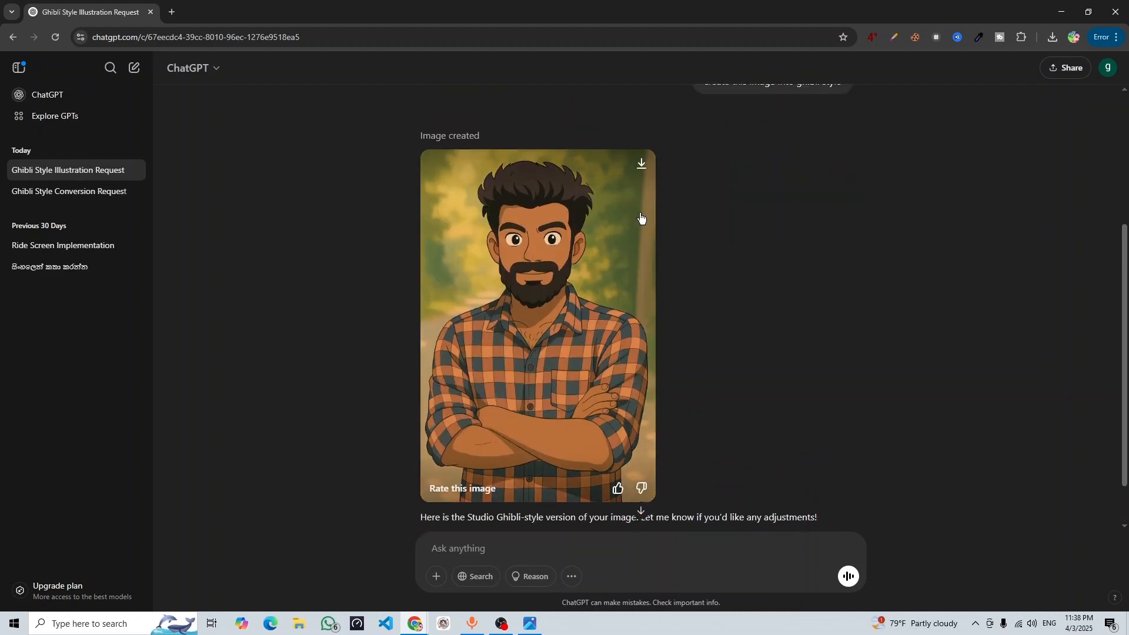
left_click(640, 167)
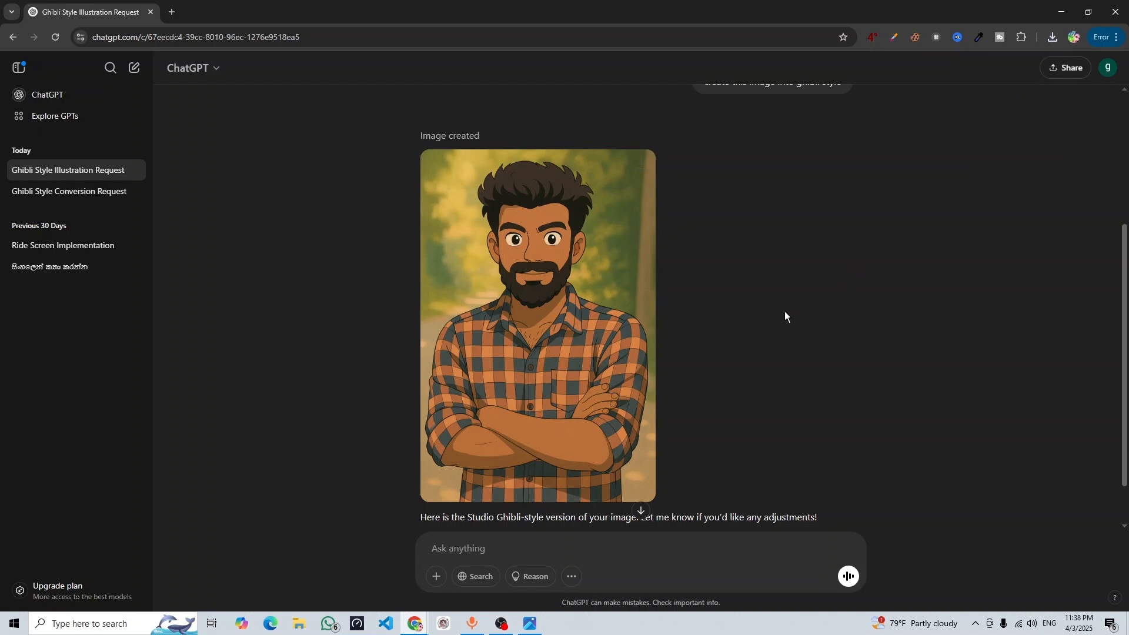
scroll(574, 324, "down", 1)
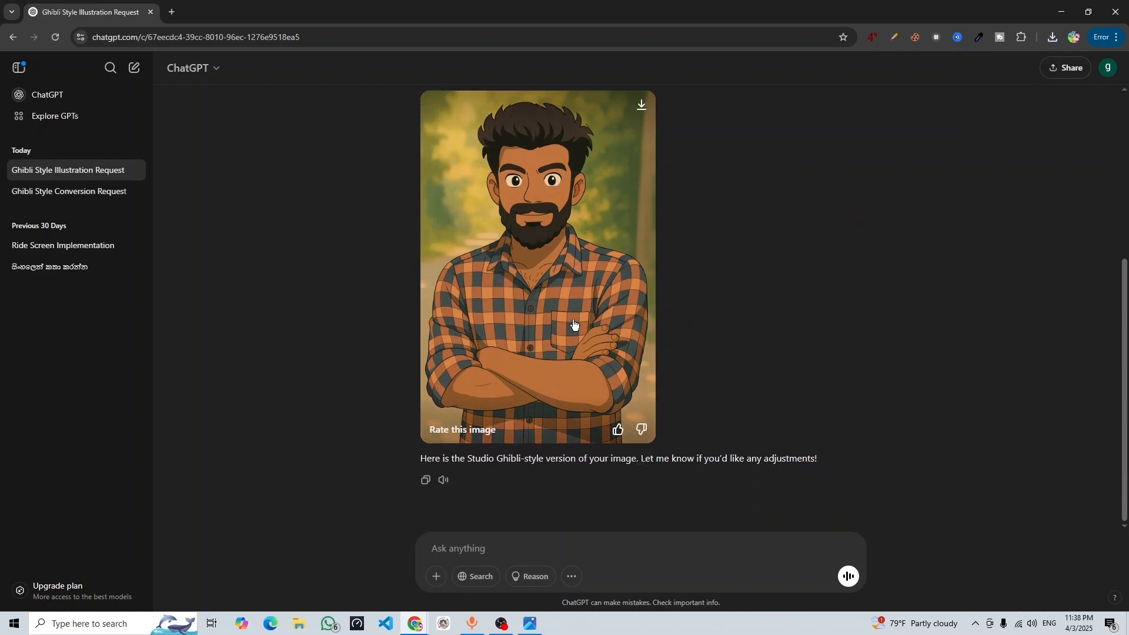
scroll(574, 324, "up", 1)
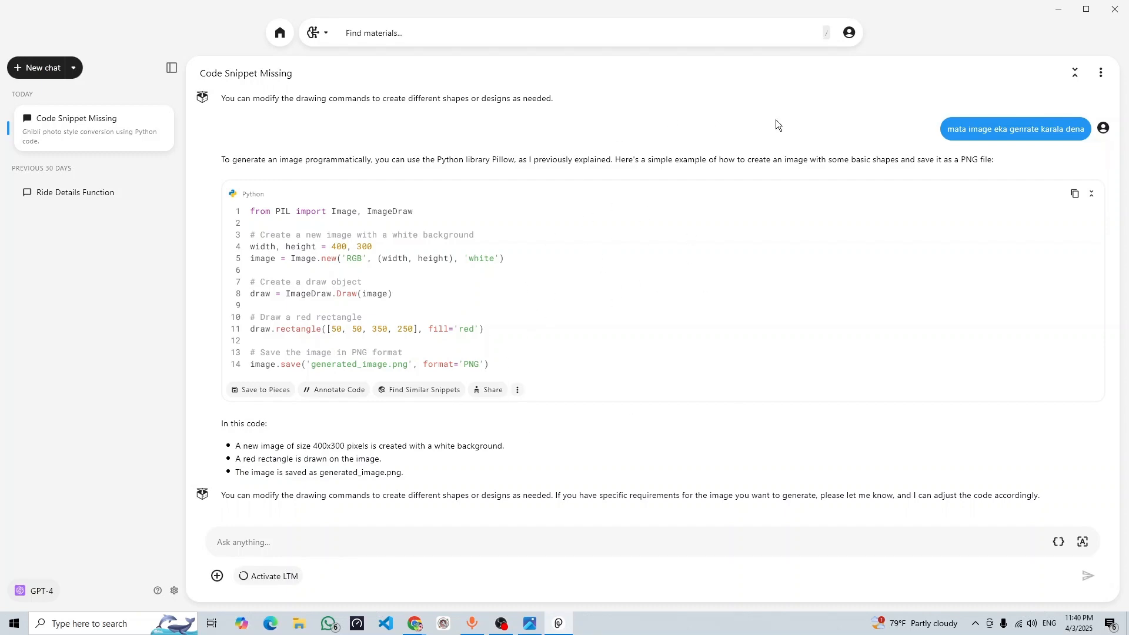
Review the earlier Python image-generation reply and set the Copilot's cloud model to GPT-4o
scroll(628, 357, "up", 3)
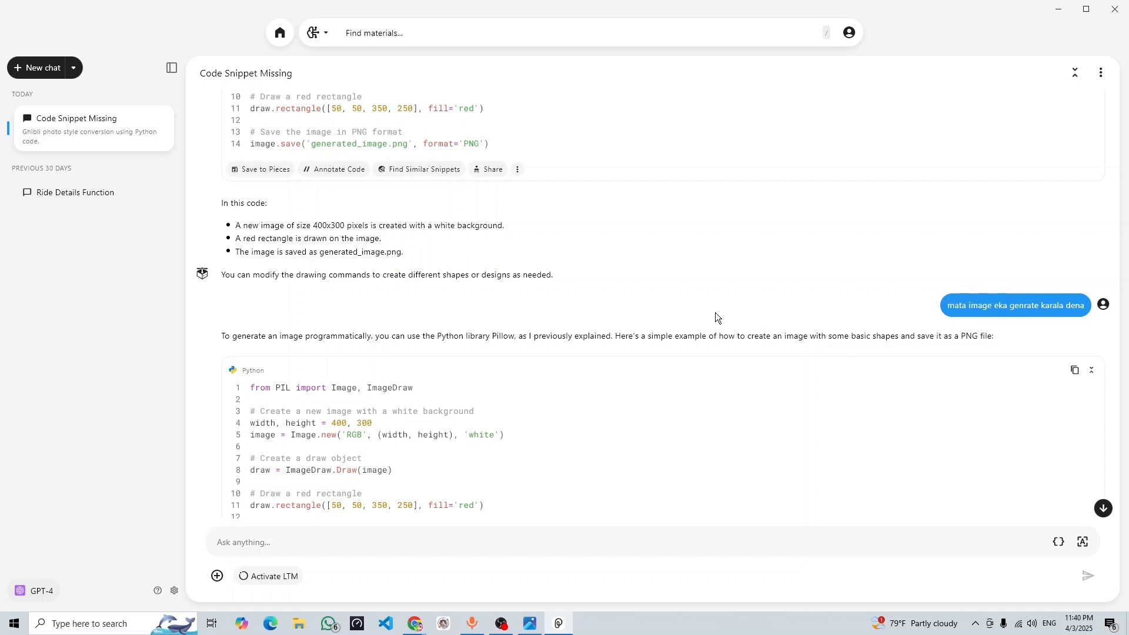
scroll(716, 315, "down", 3)
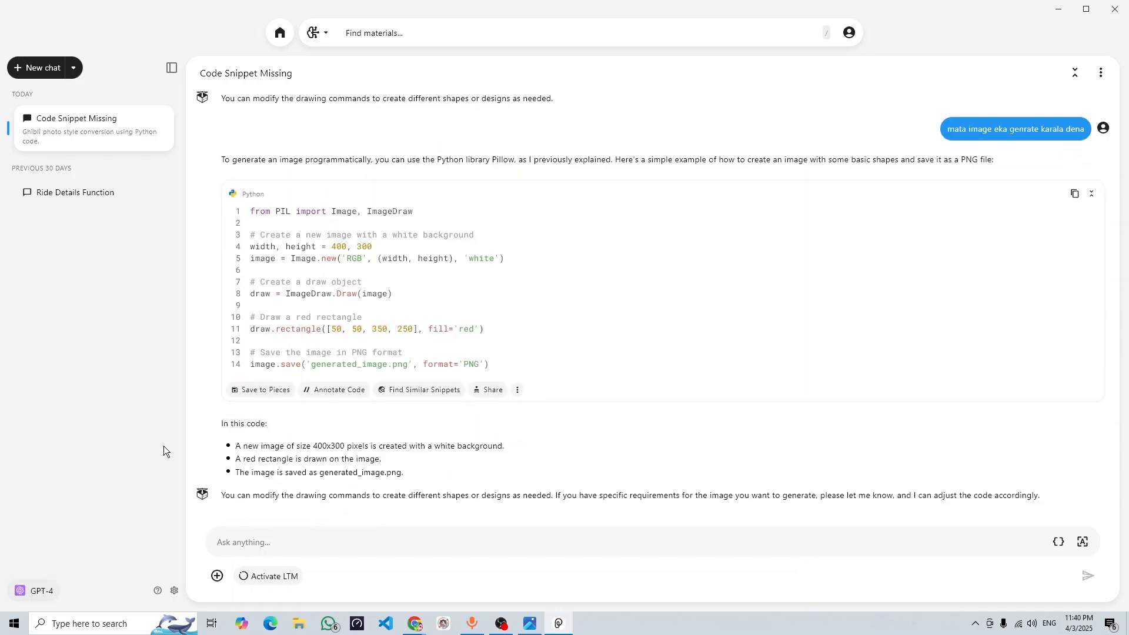
left_click(35, 591)
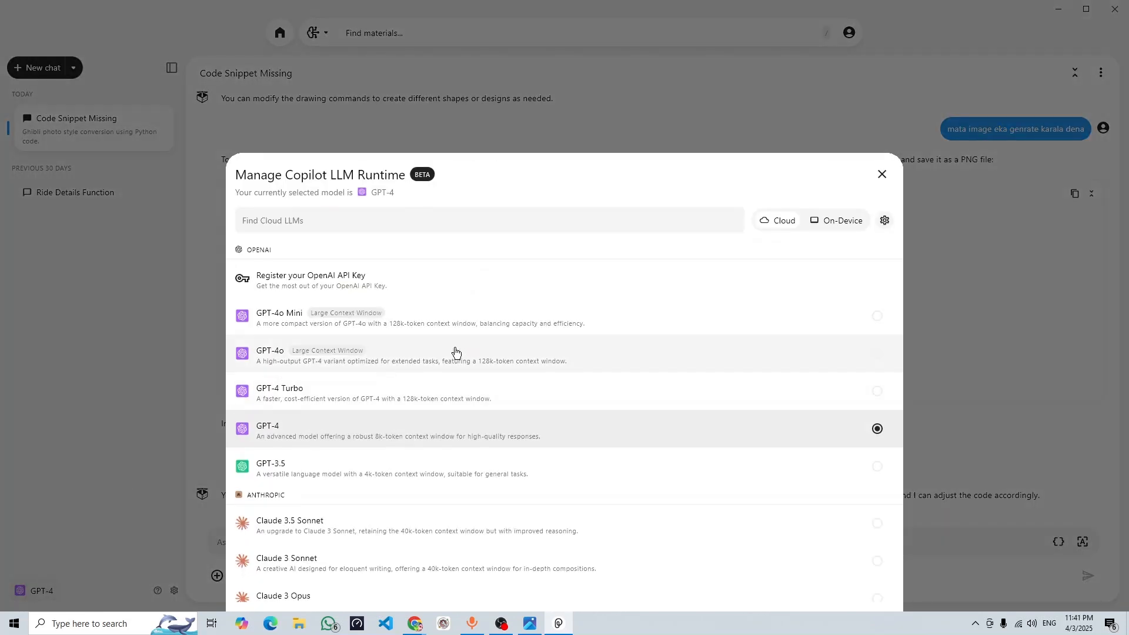
scroll(456, 353, "down", 1)
scroll(456, 353, "up", 1)
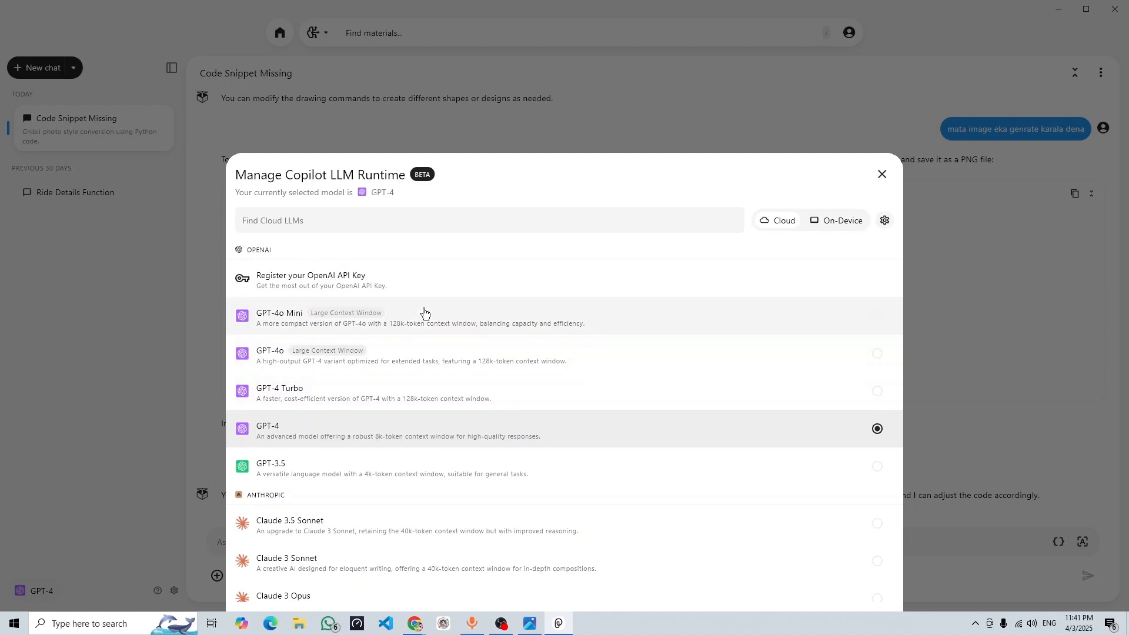
scroll(361, 412, "down", 1)
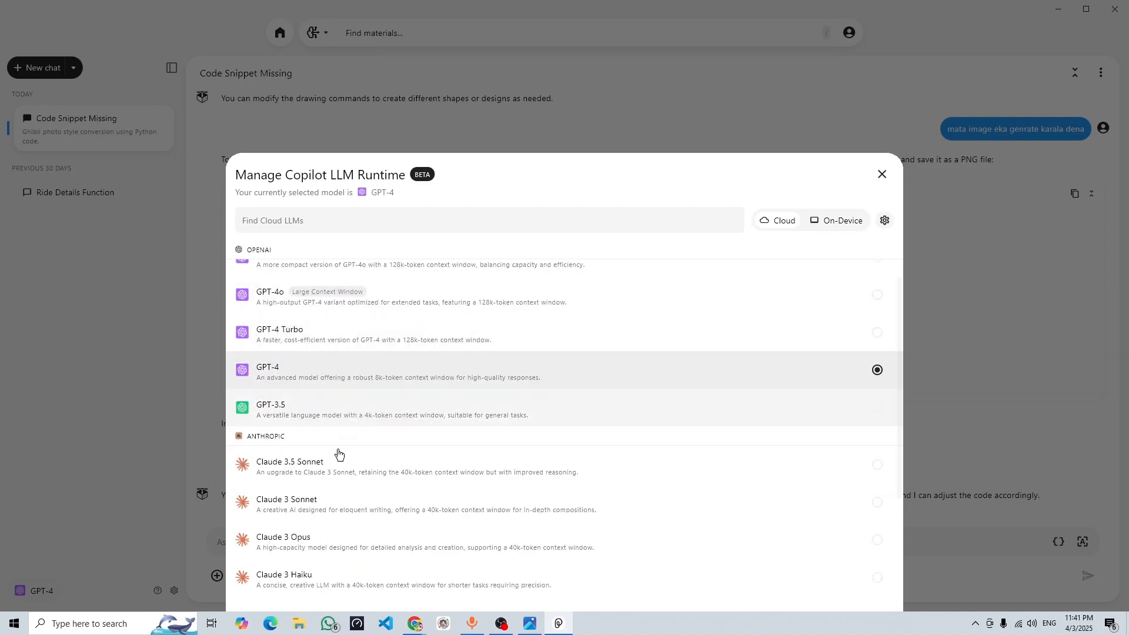
left_click(376, 330)
scroll(384, 362, "up", 1)
left_click(379, 347)
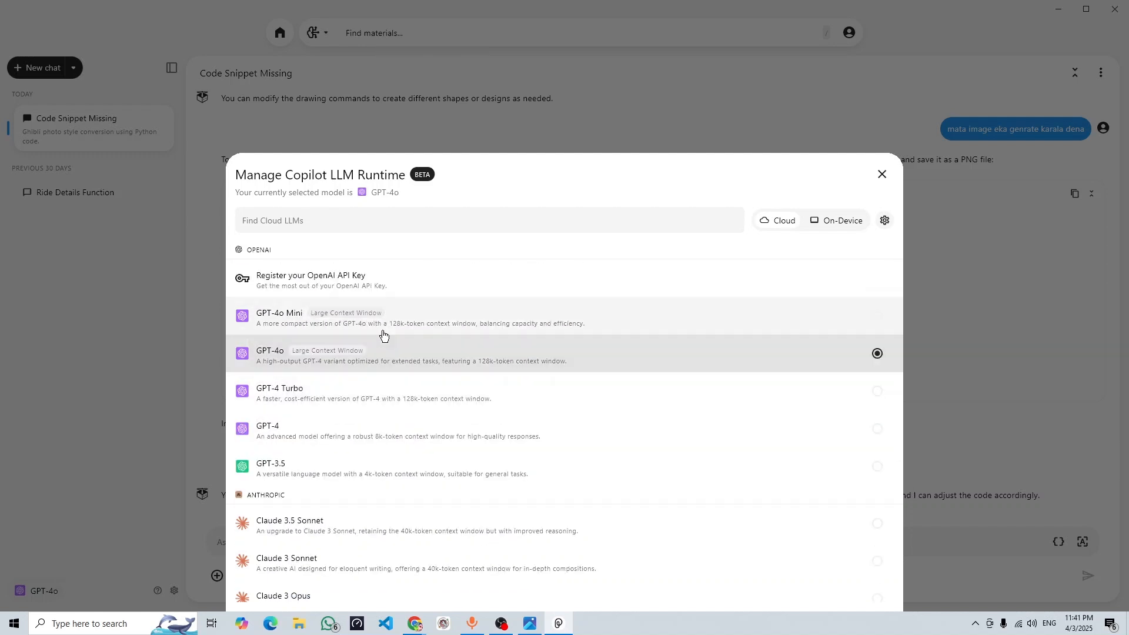
Change the Copilot's cloud model to Claude 3.5 Sonnet and look over the other Anthropic and Google models
scroll(368, 421, "down", 1)
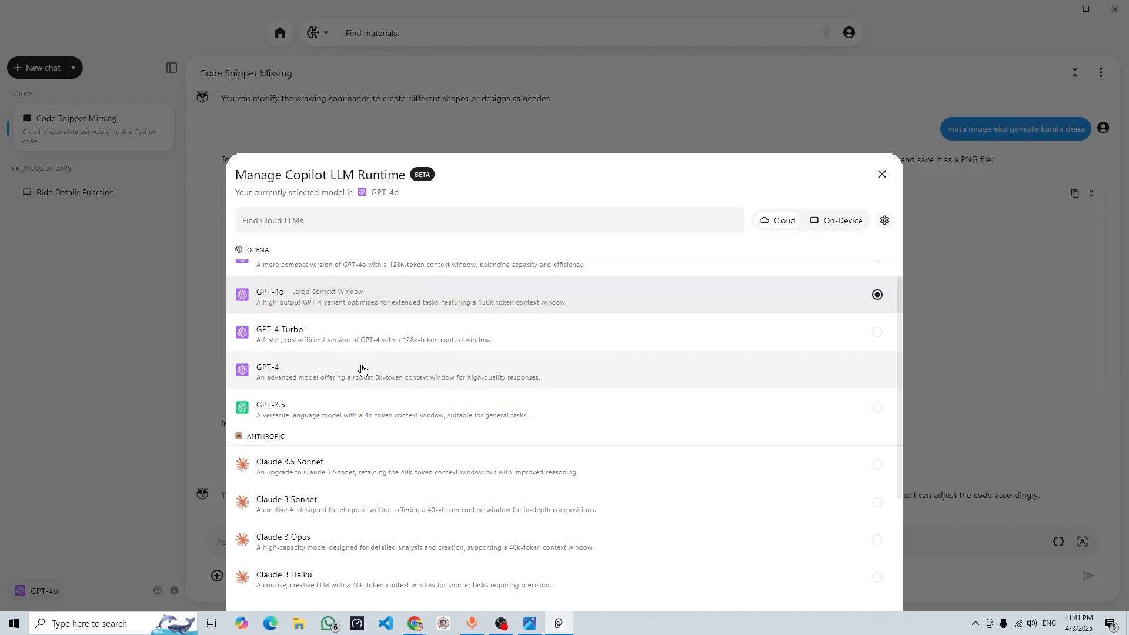
scroll(356, 415, "down", 2)
left_click(324, 358)
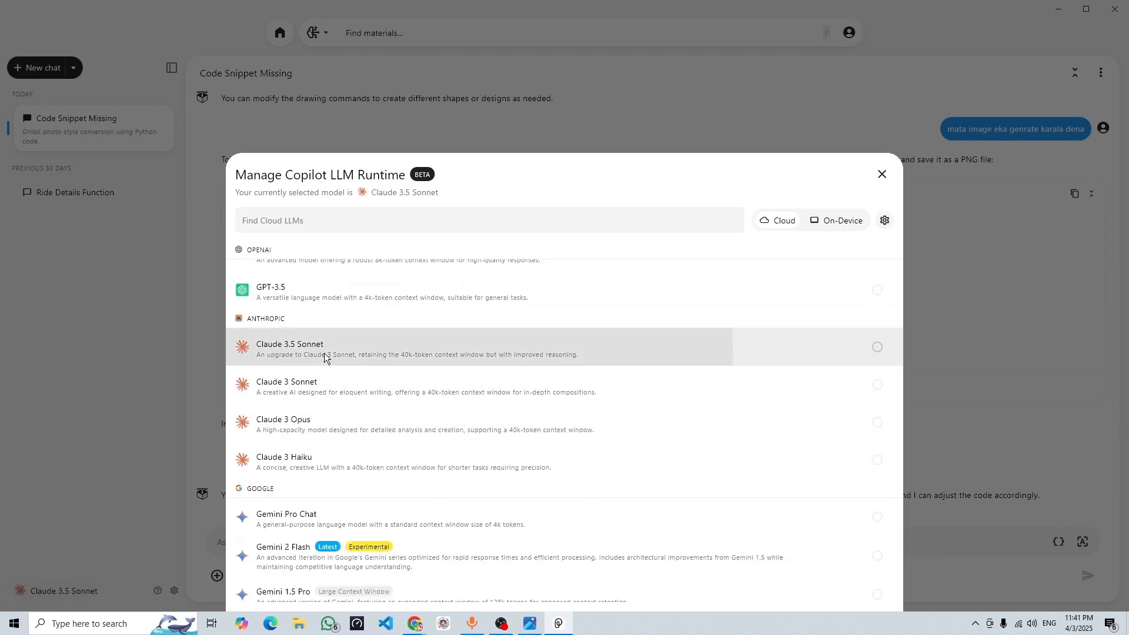
scroll(343, 360, "down", 1)
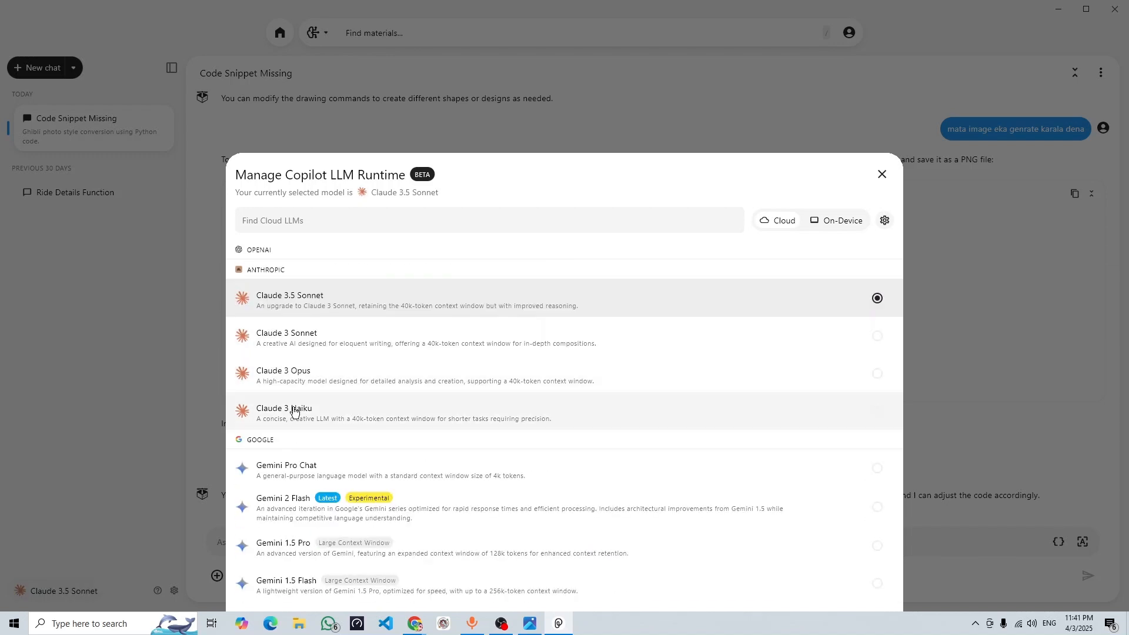
Select GPT-4o as the Copilot model, close the model manager and send "hello" in the chat
scroll(371, 547, "up", 4)
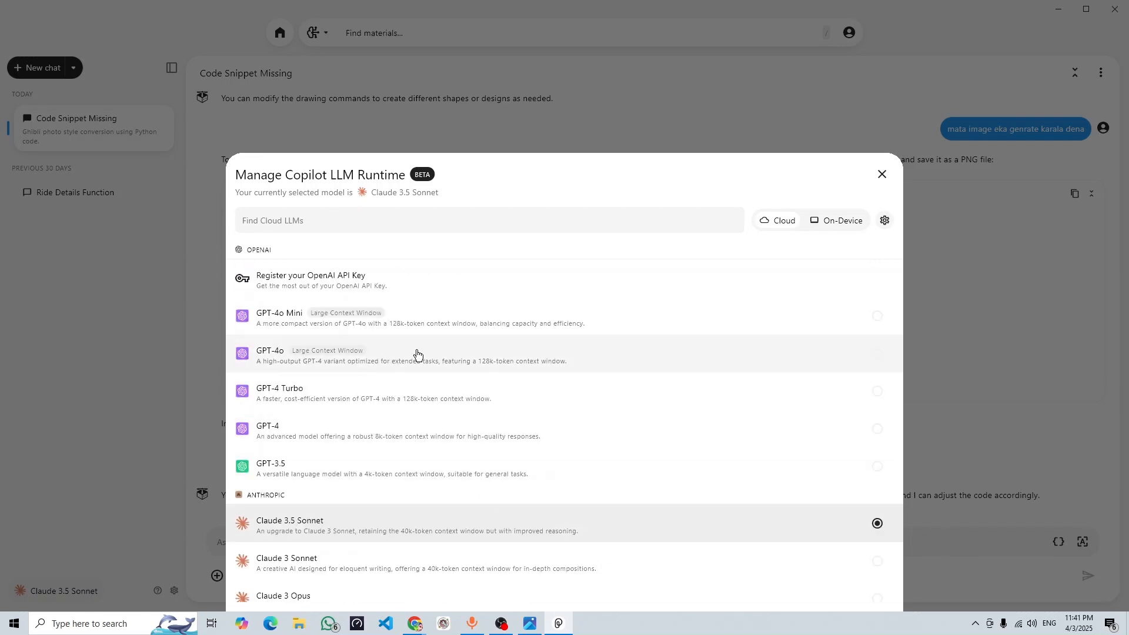
left_click(418, 354)
left_click(1027, 403)
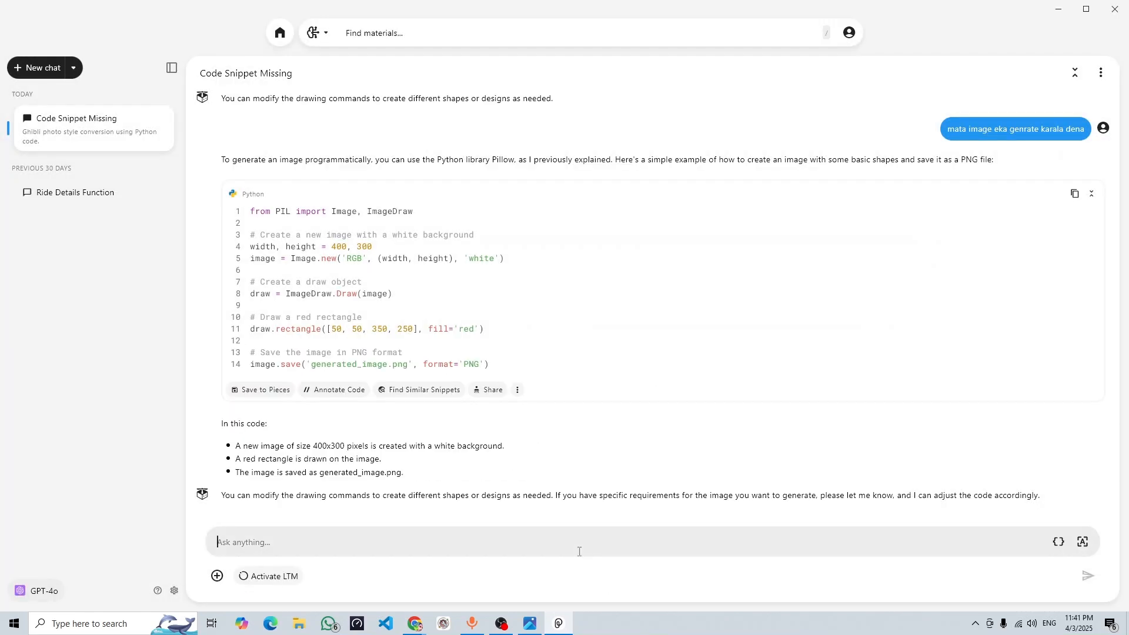
type("hi")
key("Return")
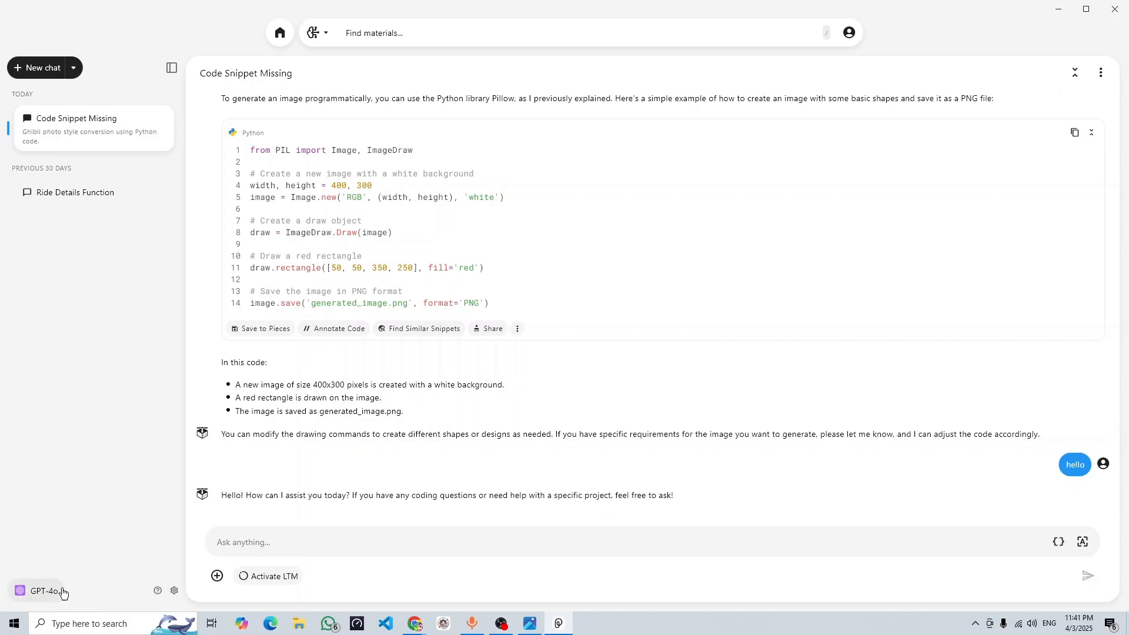
Set the Copilot's cloud model to GPT-4 Turbo and close the model manager
left_click(40, 590)
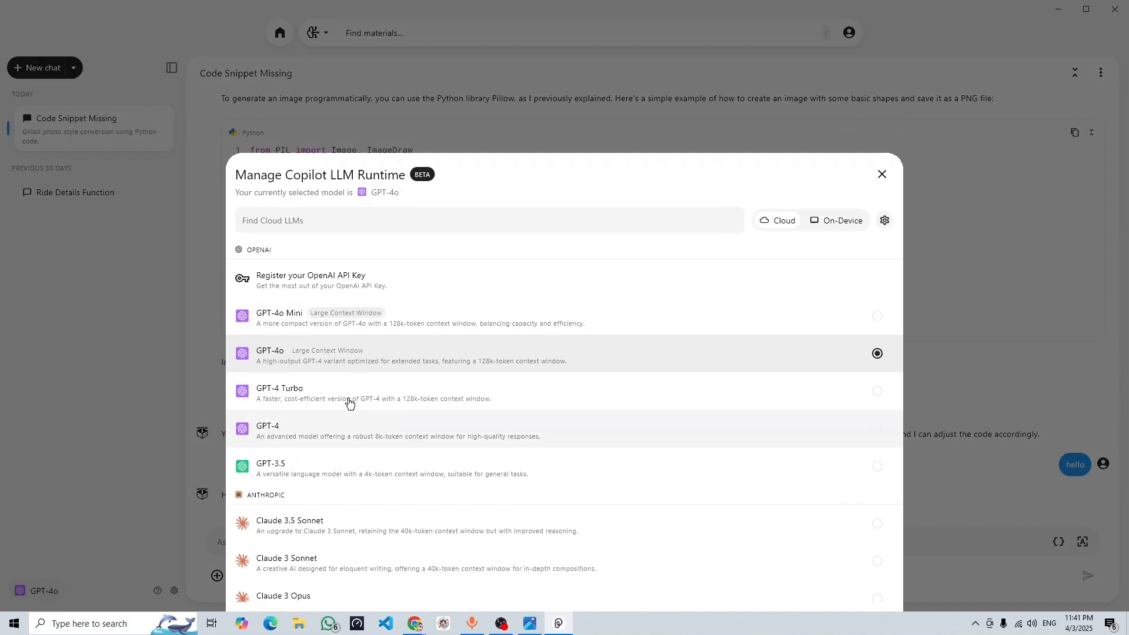
left_click(359, 394)
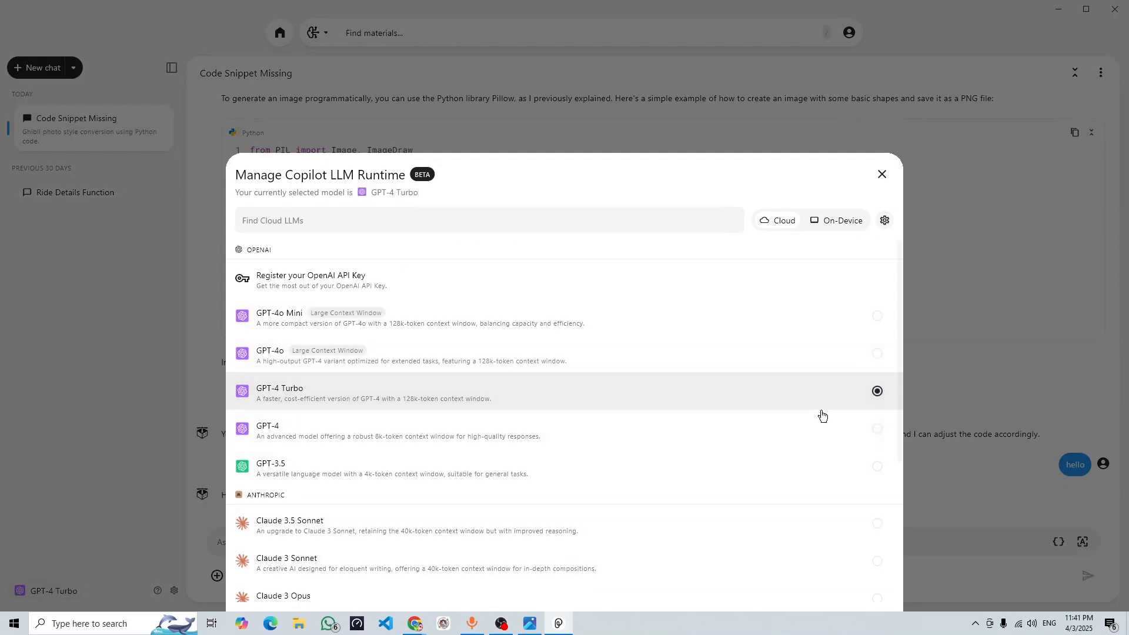
left_click(974, 393)
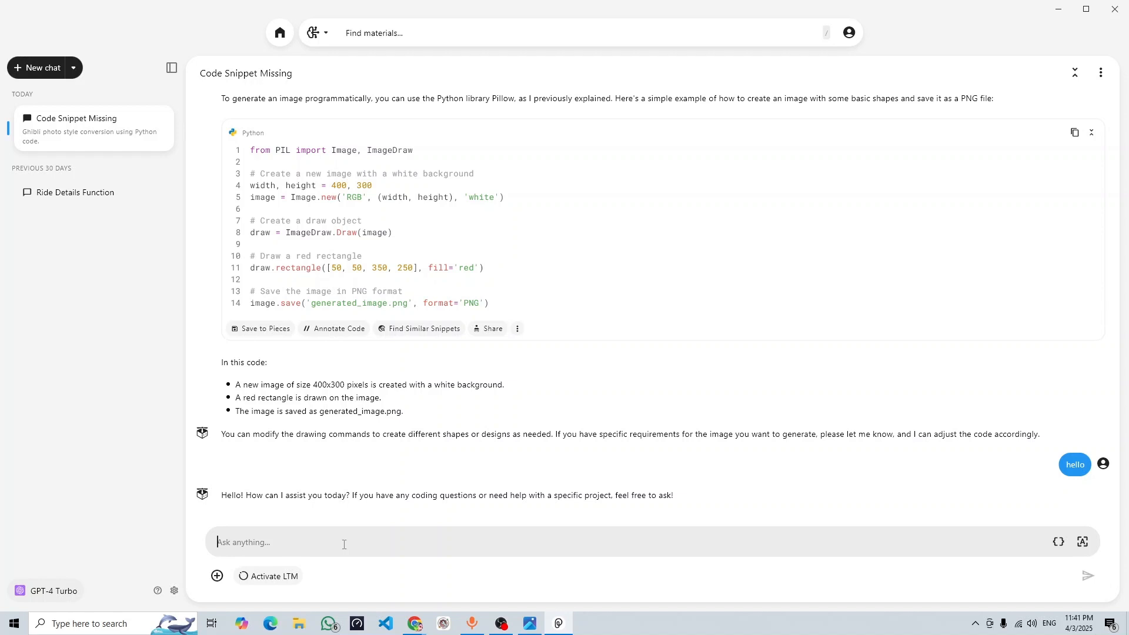
Send "hello" in the Code Snippet Missing chat using the GPT-4 Turbo model
type("hello")
key("Return")
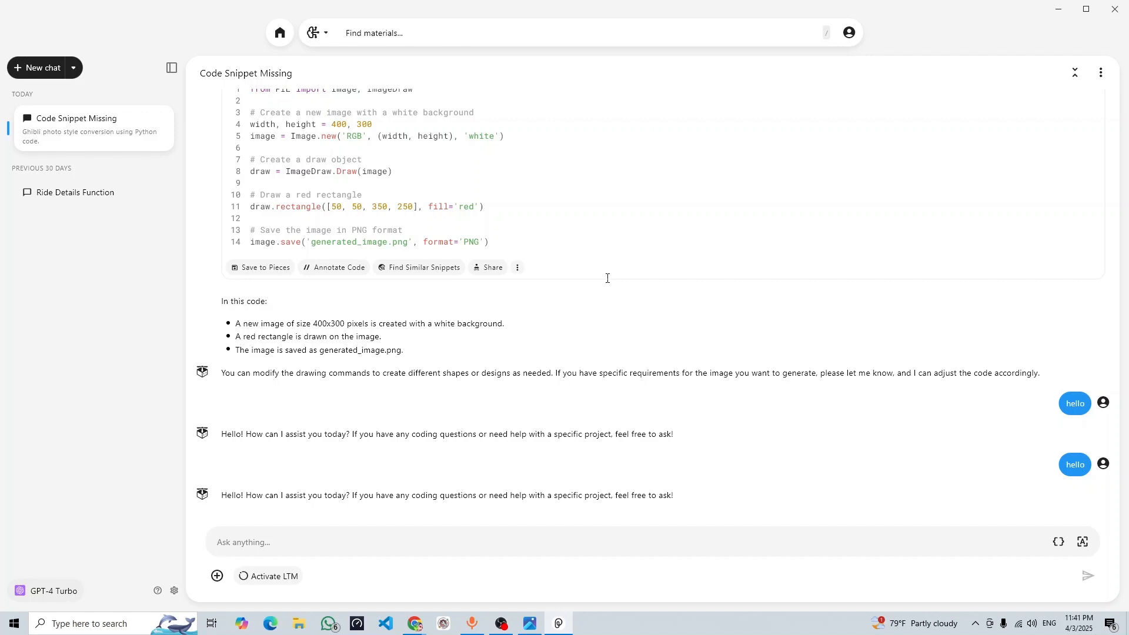
type("-+")
Switch to File Explorer, examine the out-windows1 and out-windows 2 installers in Downloads > New folder, and minimize the window
left_click(301, 623)
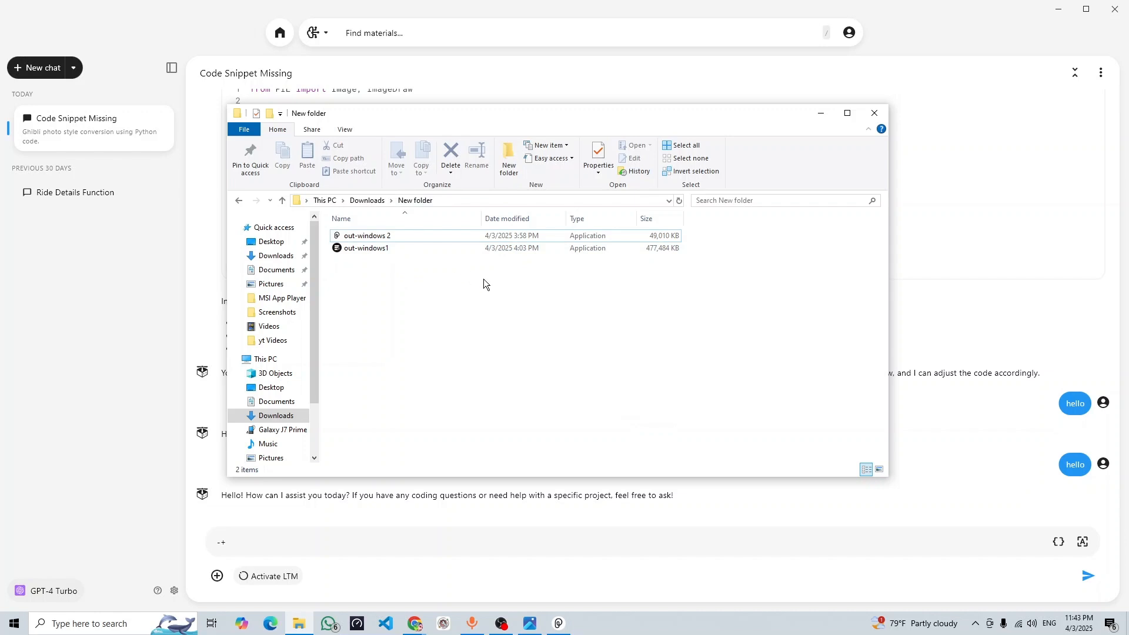
left_click_drag(718, 294, 463, 273)
left_click(678, 288)
left_click_drag(678, 288, 351, 245)
left_click(518, 279)
left_click_drag(556, 263, 355, 248)
left_click(377, 255)
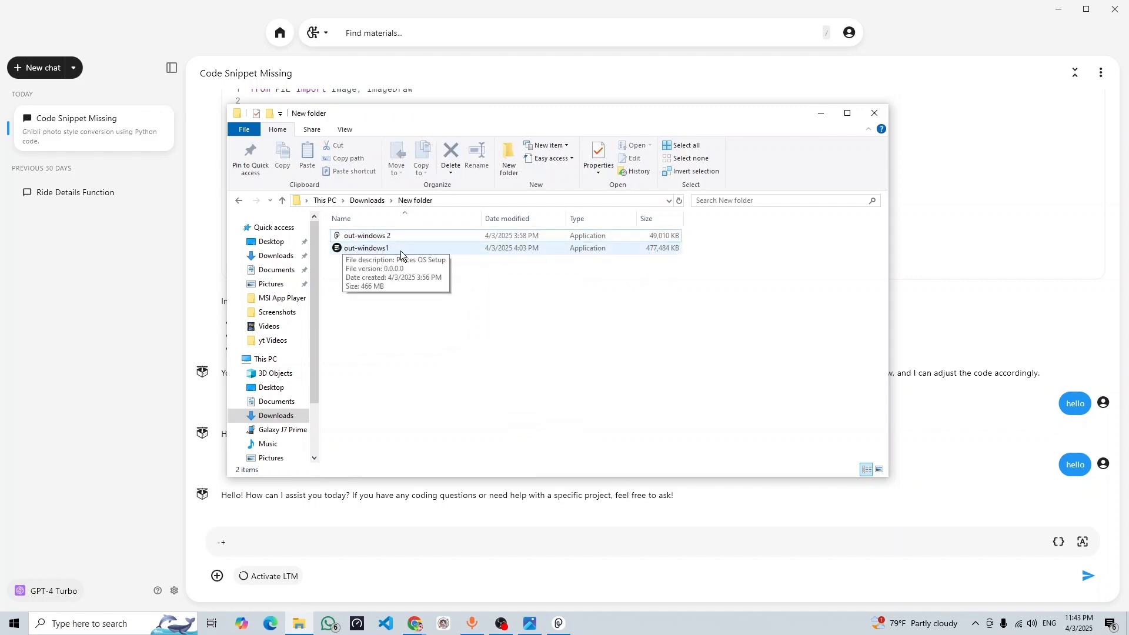
left_click(422, 254)
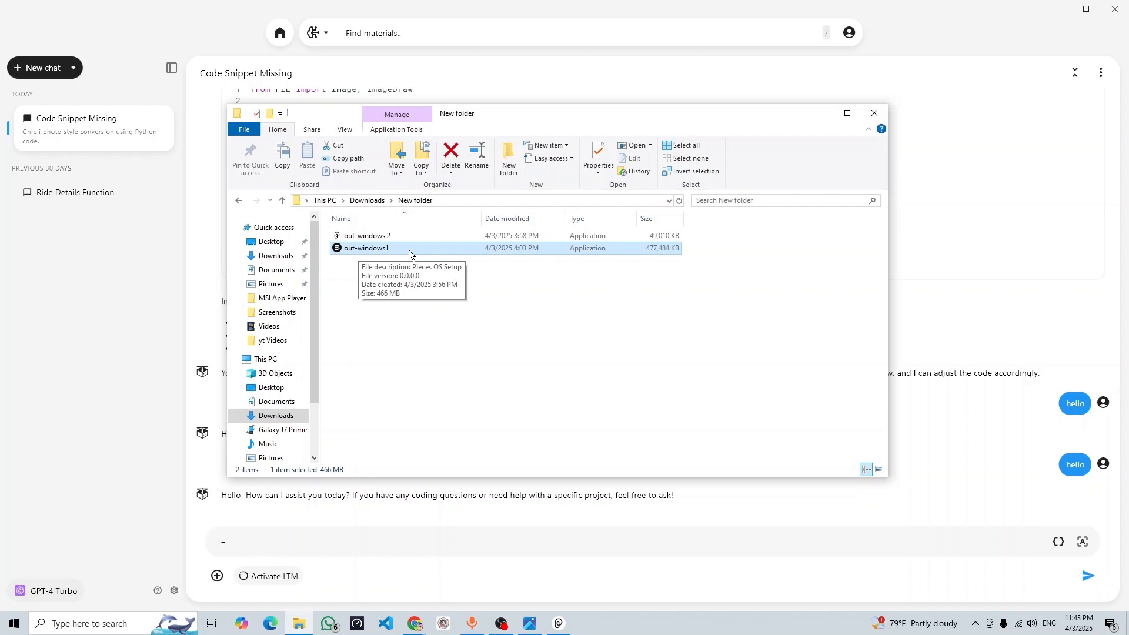
left_click(428, 236)
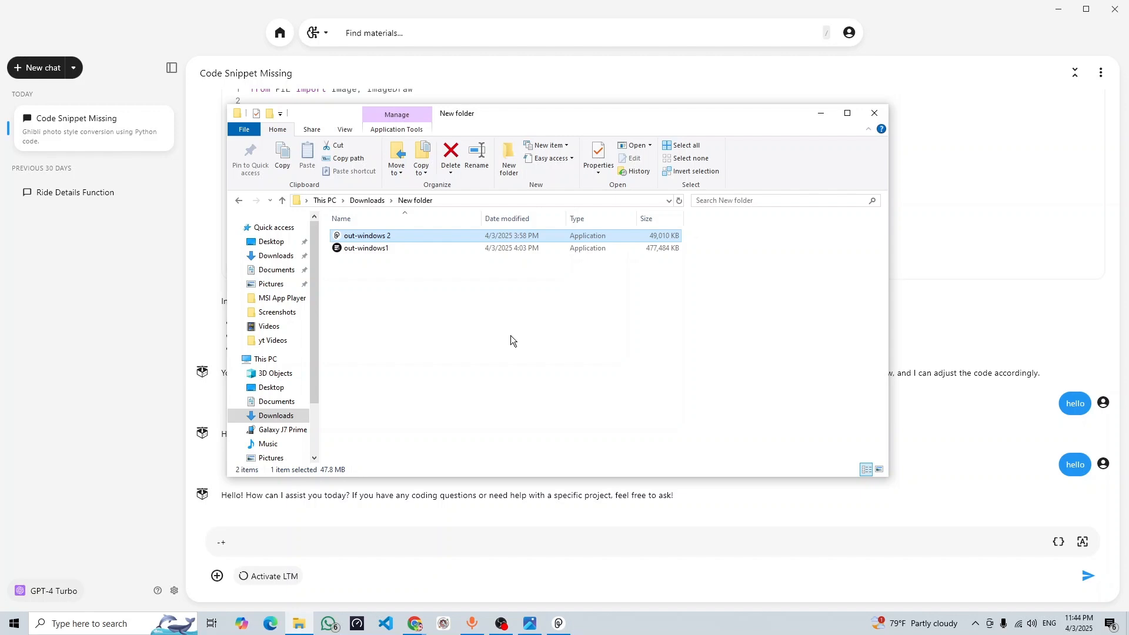
left_click(472, 331)
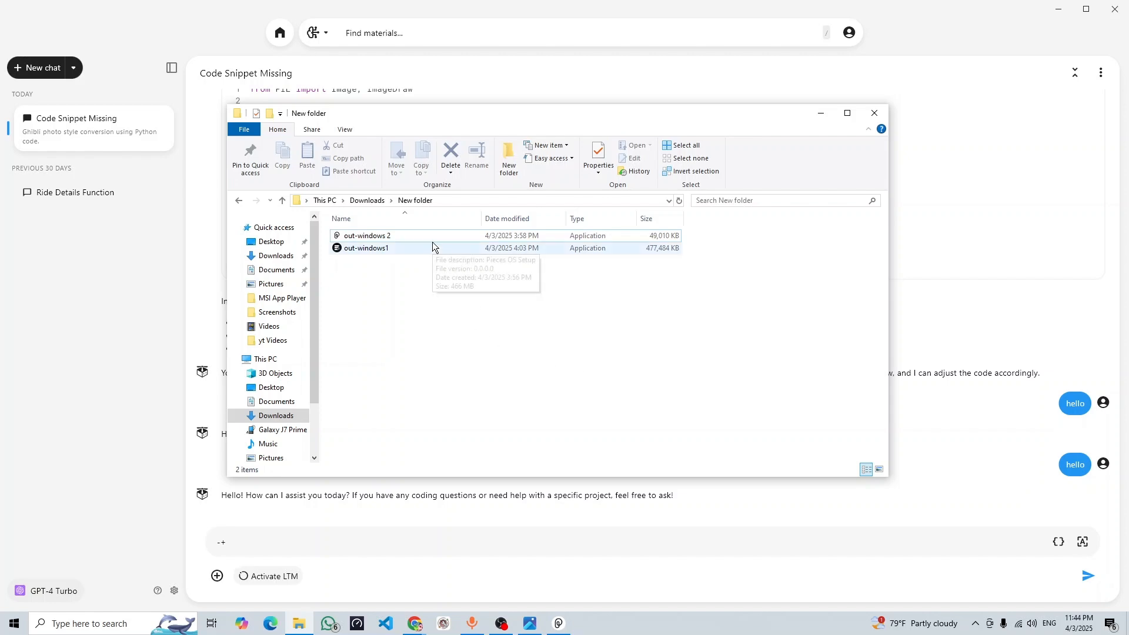
left_click(820, 116)
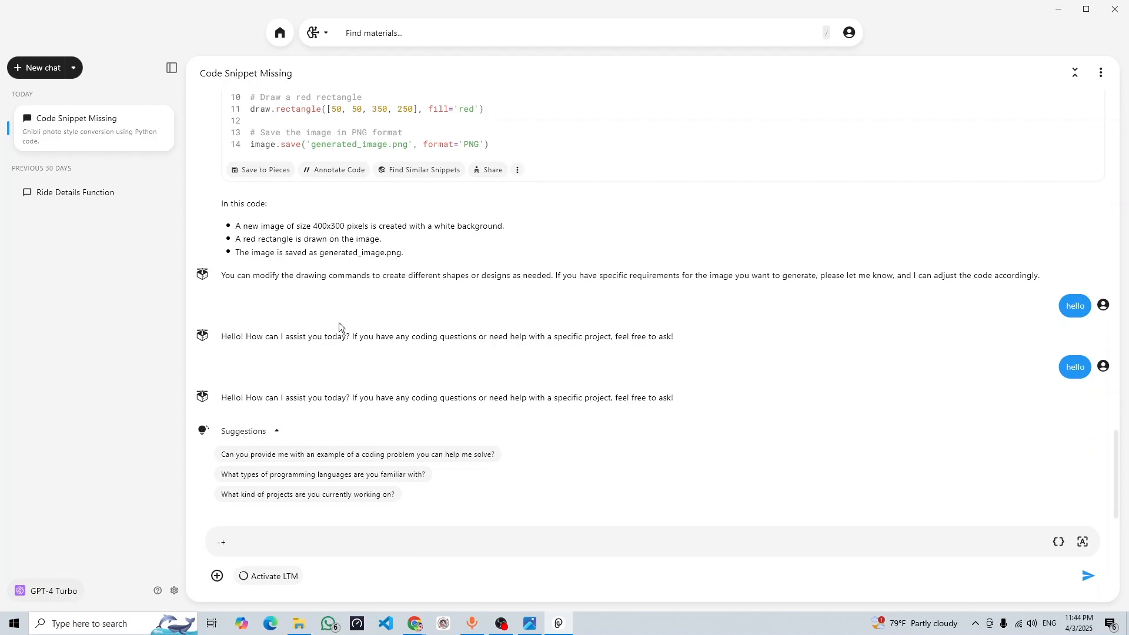
Look over the material search modes and the options for adding conversation context to the chat
left_click(323, 37)
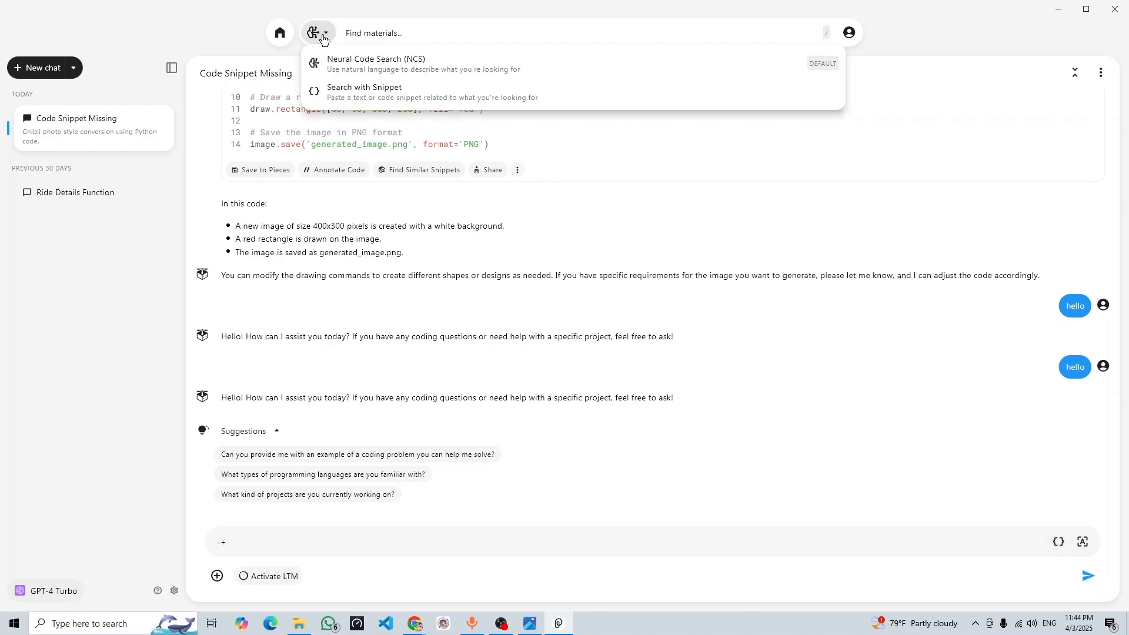
left_click(322, 36)
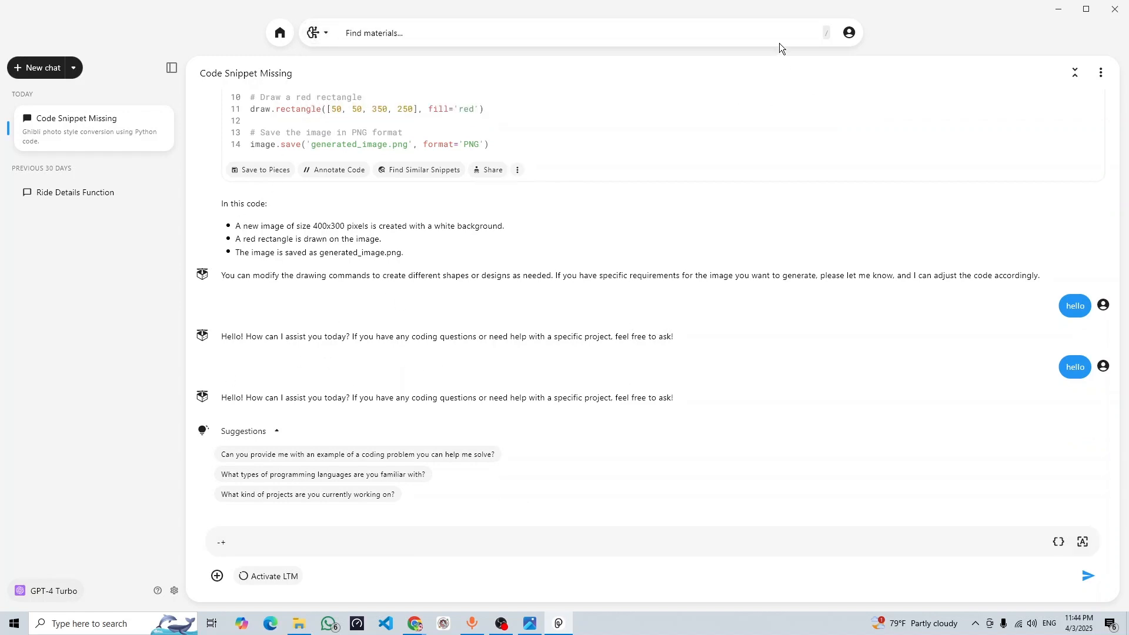
left_click(223, 580)
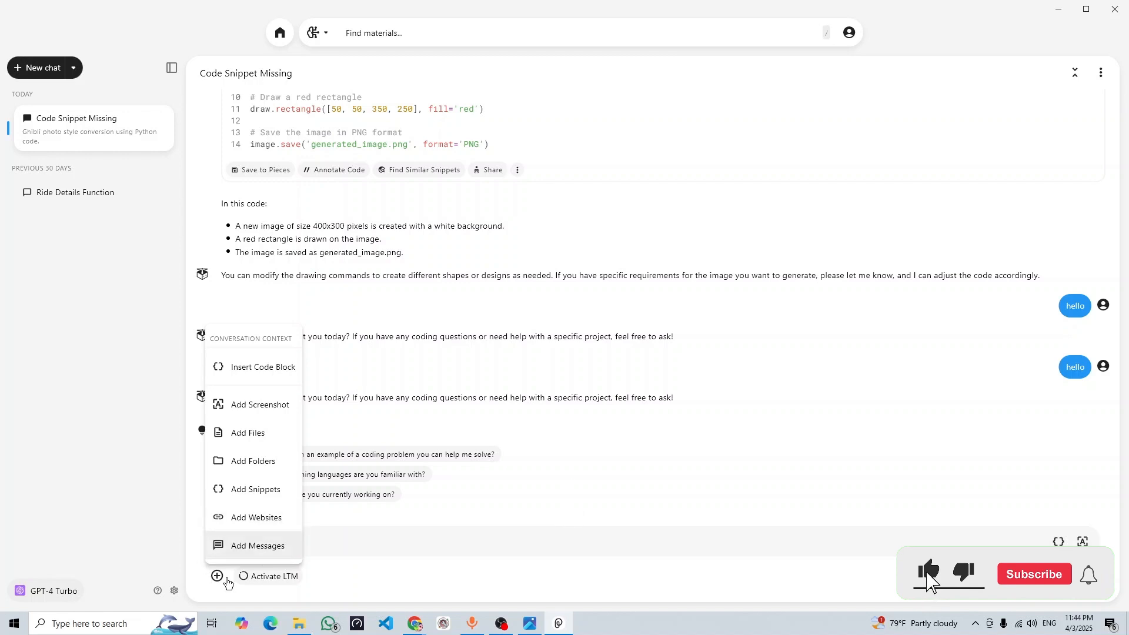
Activate Long-Term Memory to look over its source and time-range filters, and deactivate it again
left_click(275, 577)
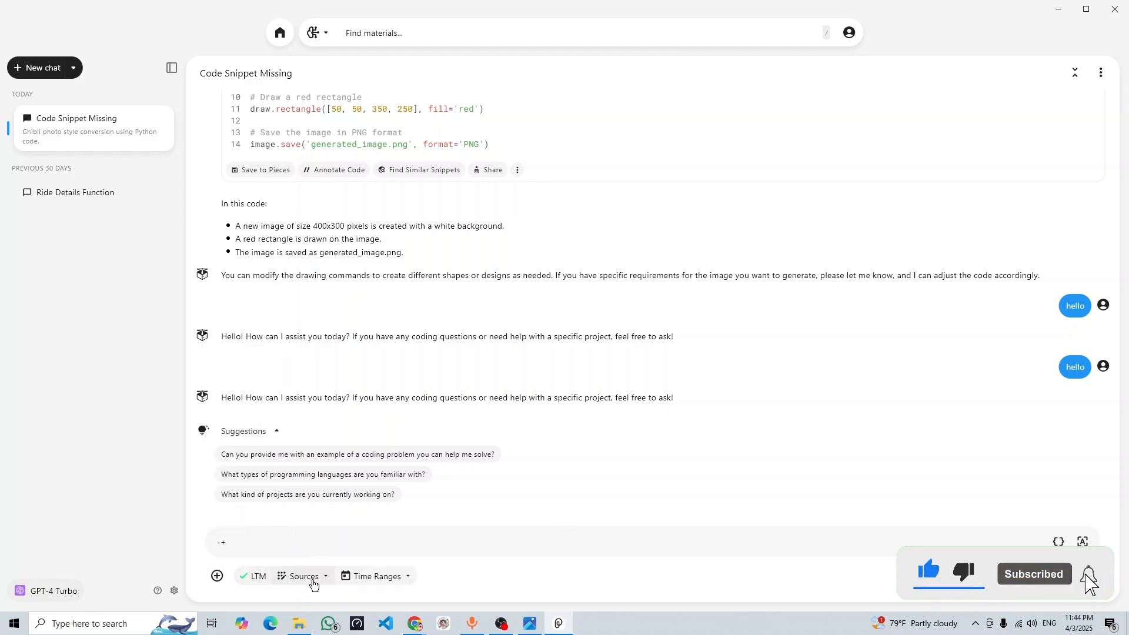
left_click(297, 577)
left_click(314, 579)
left_click(376, 576)
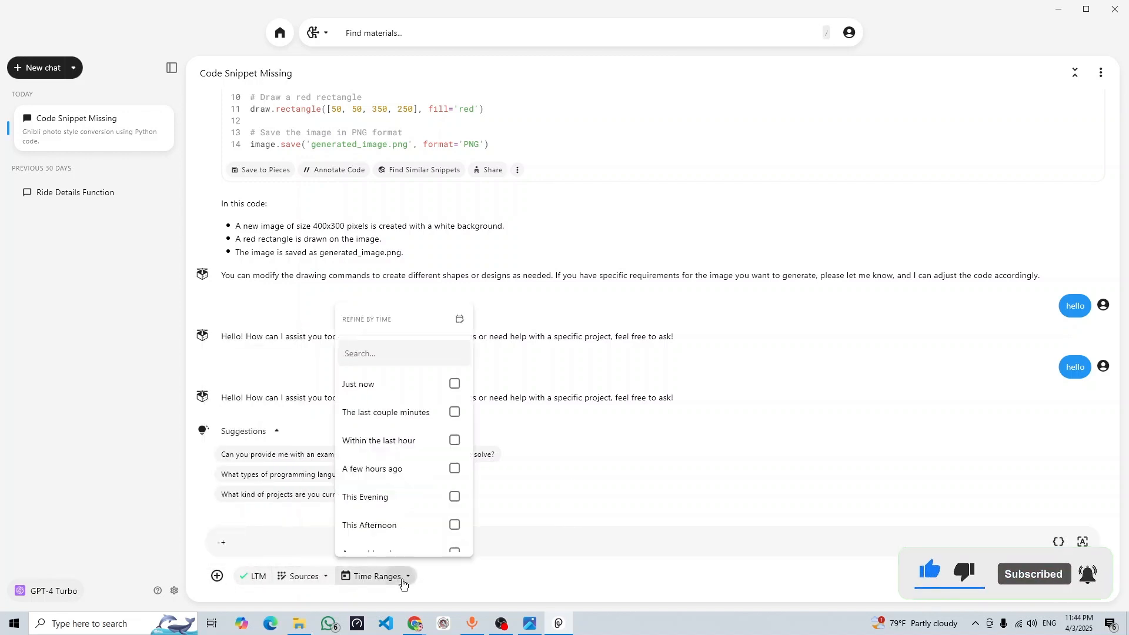
left_click(398, 577)
left_click(240, 579)
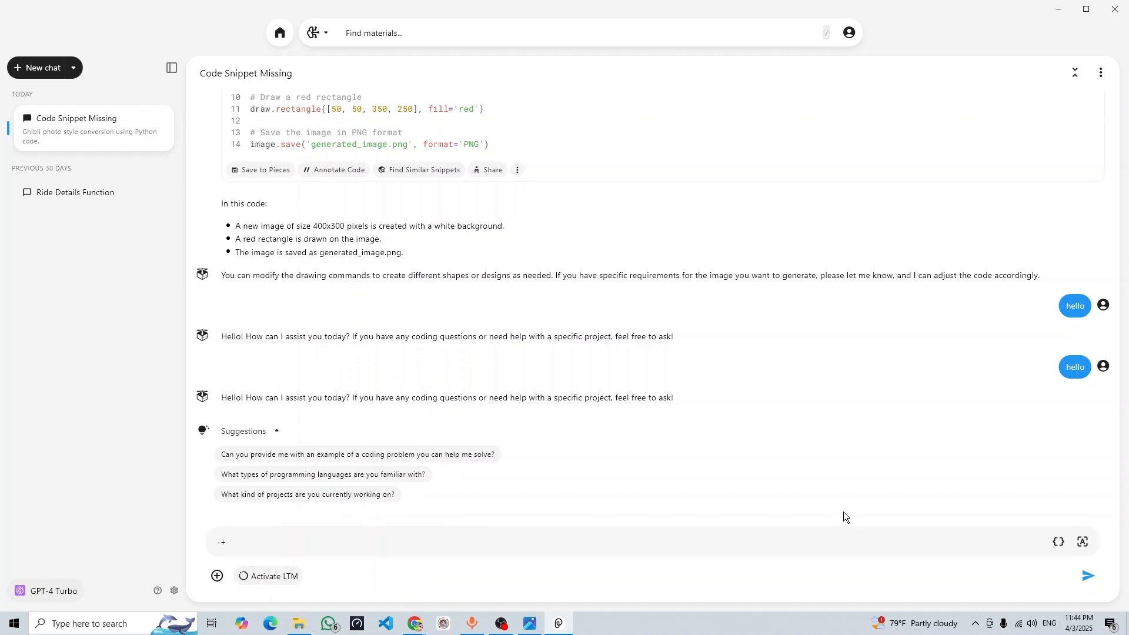
Insert a code block in the message, open the image picker for adding a screenshot and cancel it
left_click(1064, 549)
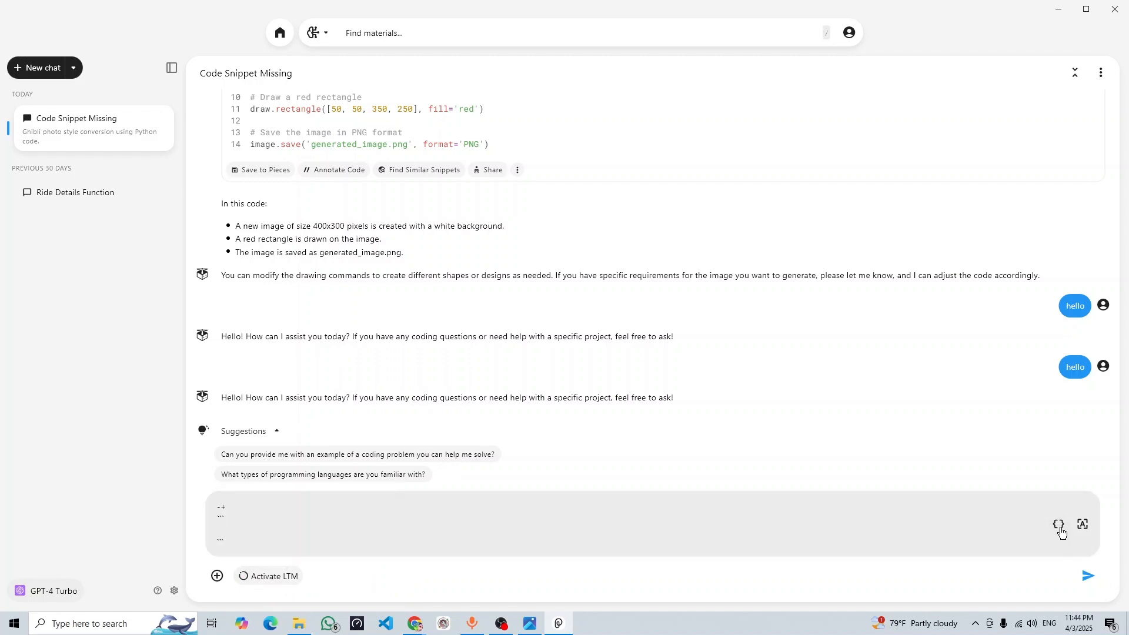
left_click(1083, 525)
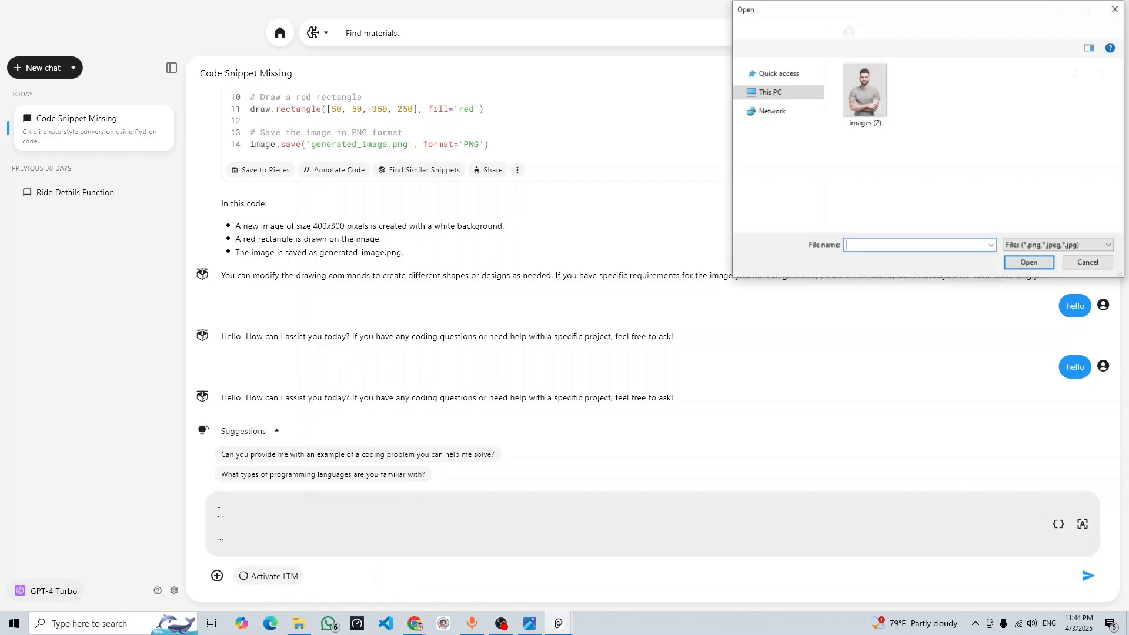
left_click(1114, 9)
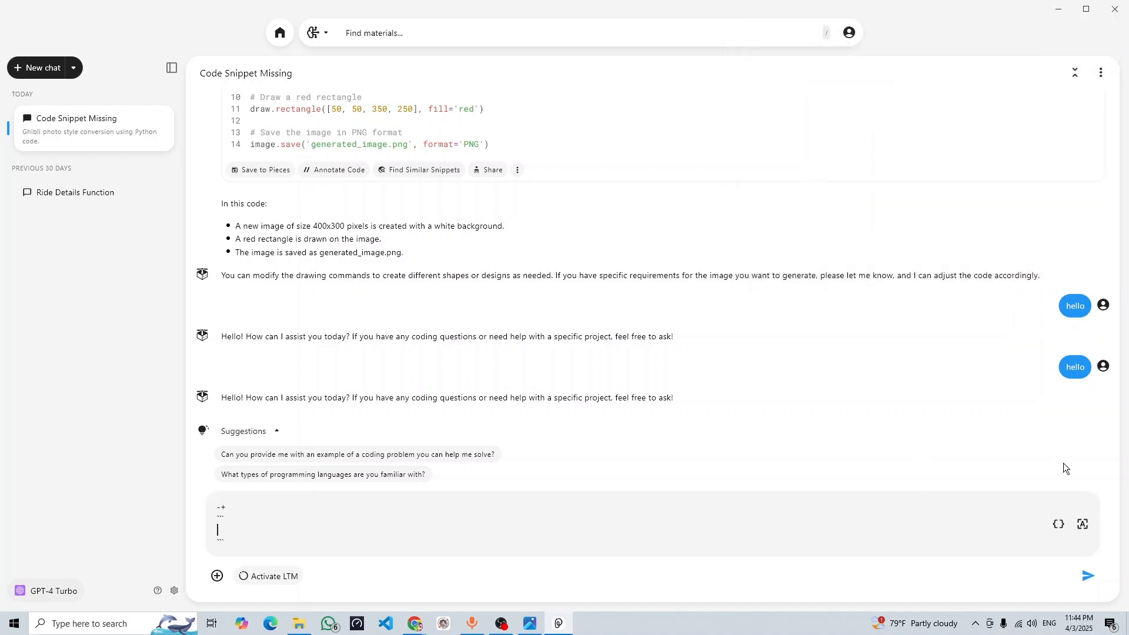
Clear the stray characters and the empty code block from the chat message box
left_click_drag(315, 528, 143, 485)
key("BackSpace")
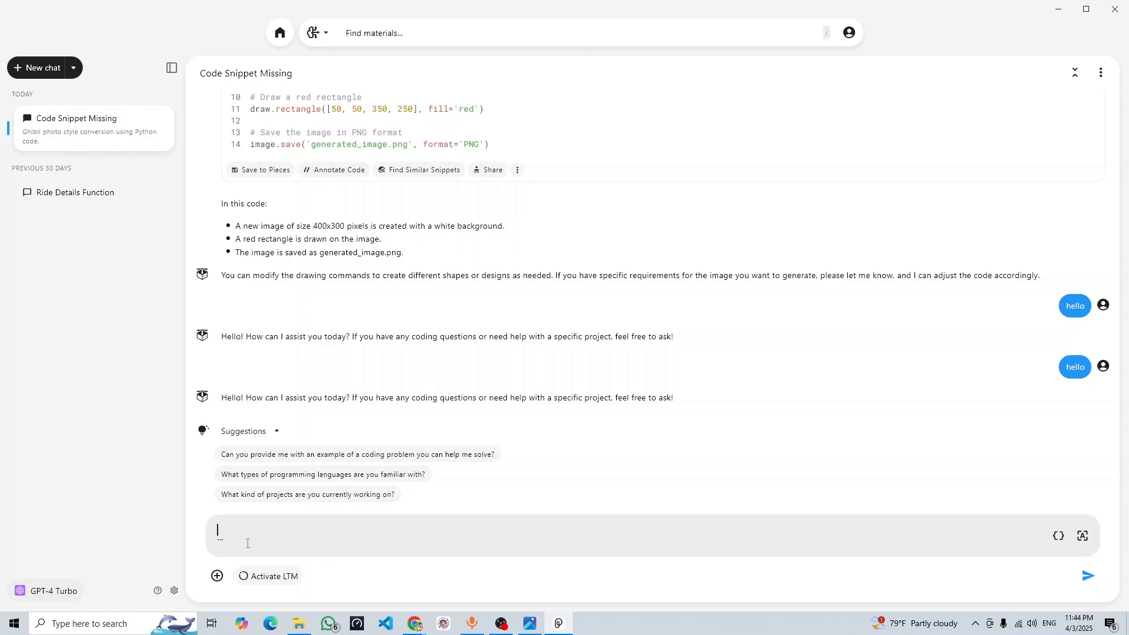
key("BackSpace")
key("BackSpace")
key("BackSpace")
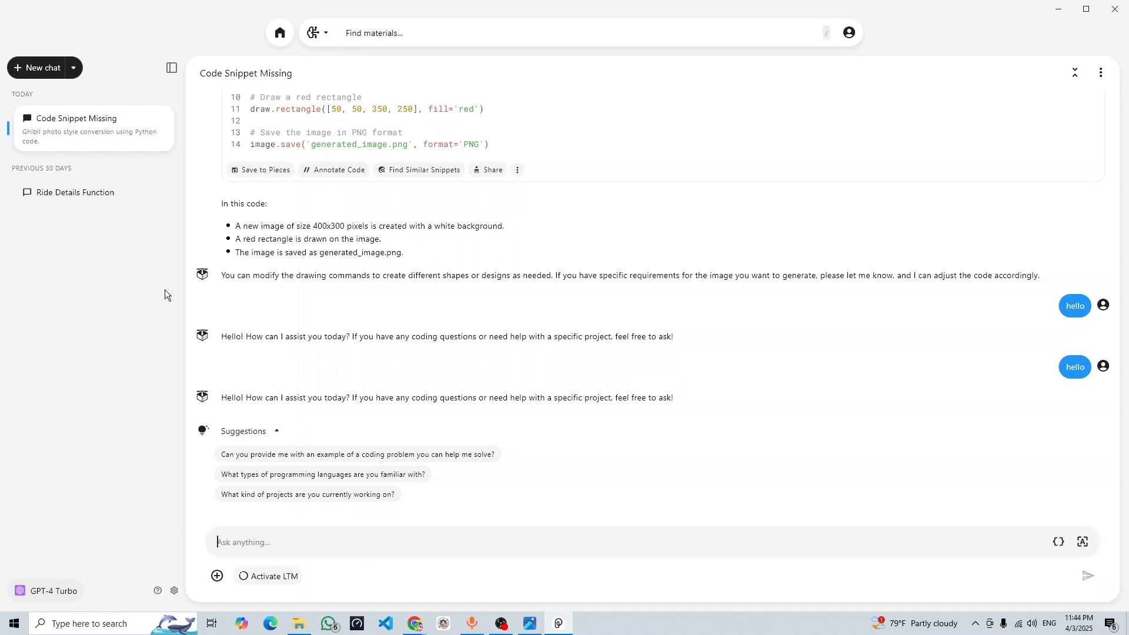
Look at the Ride Details Function chat, return to Code Snippet Missing and open the Copilot chat settings
left_click(114, 200)
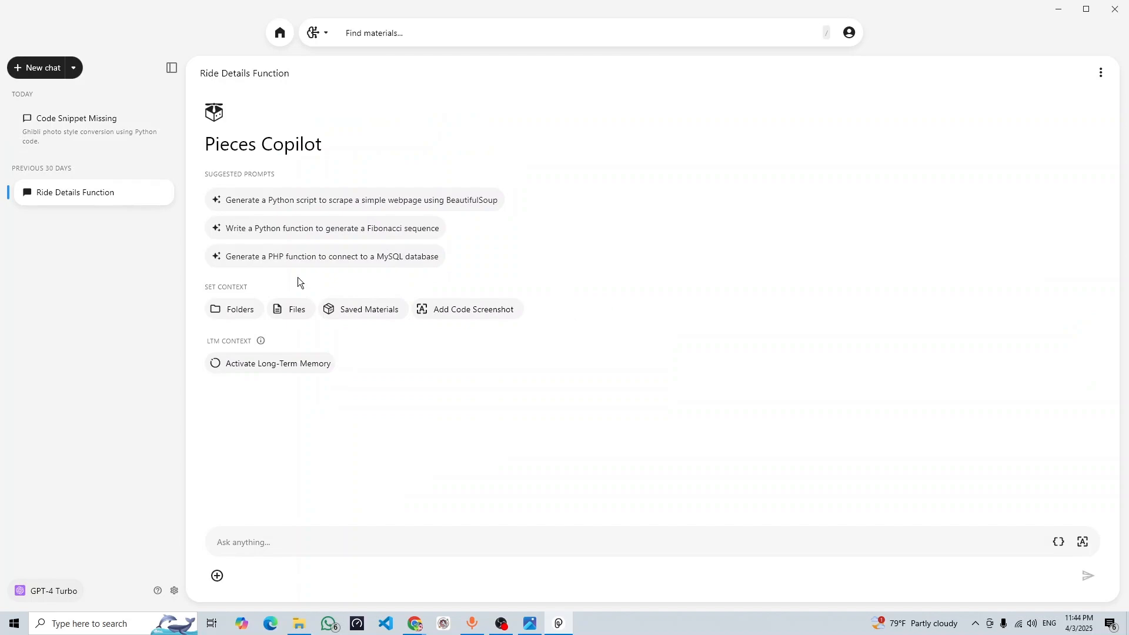
left_click(118, 126)
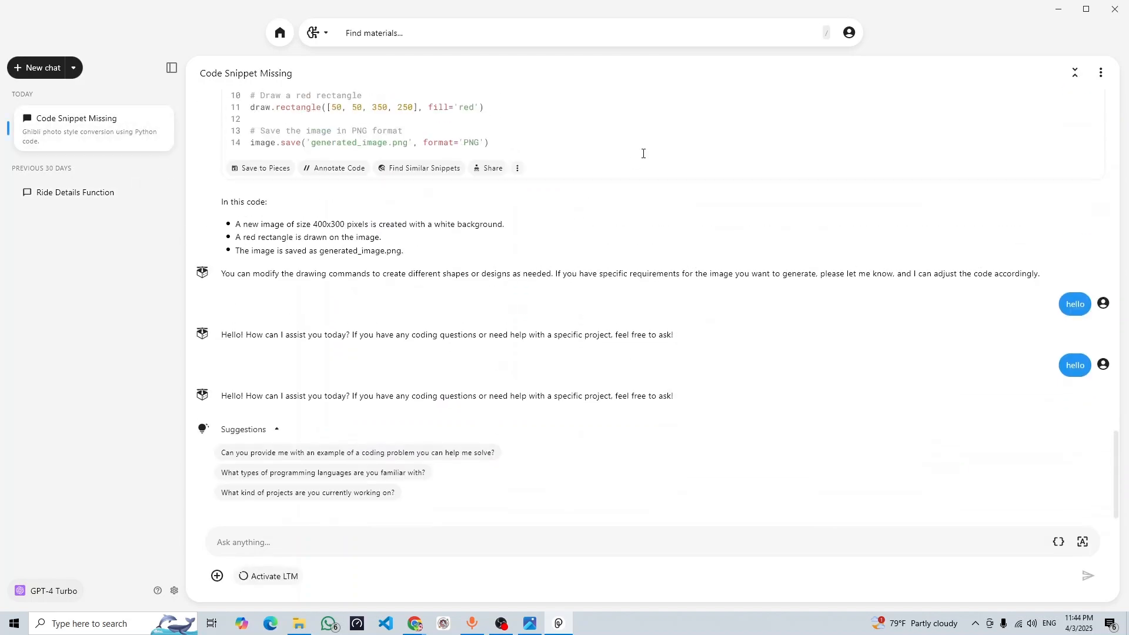
left_click(174, 591)
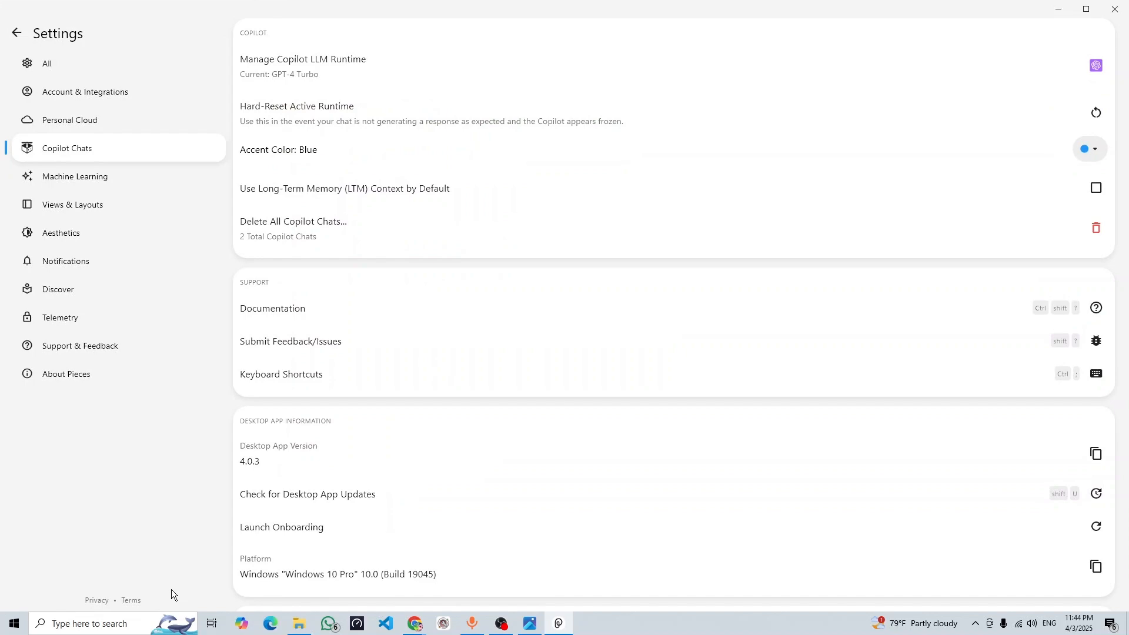